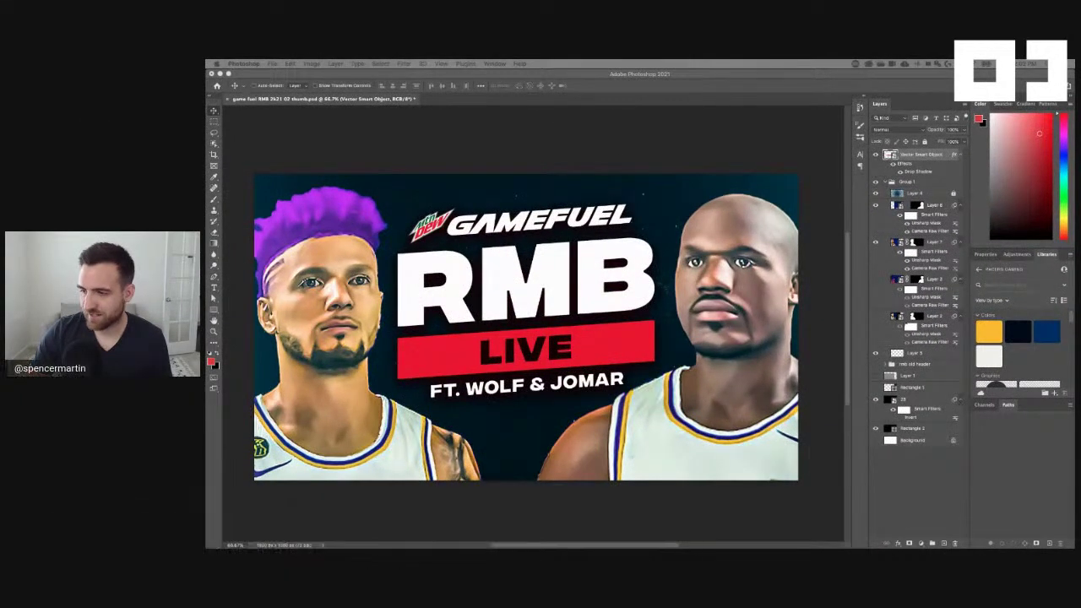
Select the Vector Smart Object layer from the canvas's right-click layer list
click(723, 346)
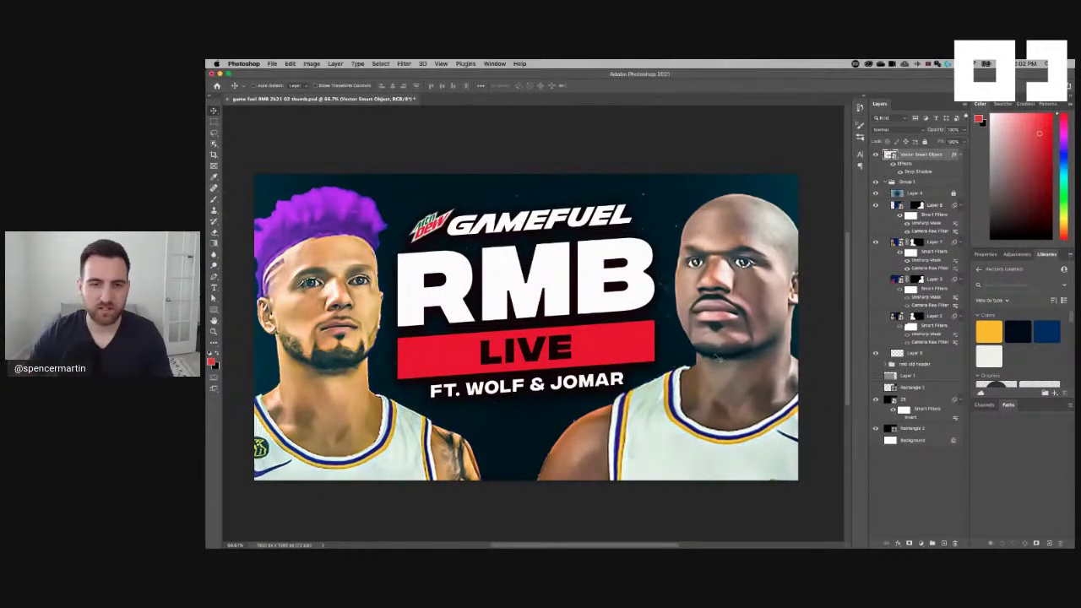
right_click(602, 278)
click(618, 282)
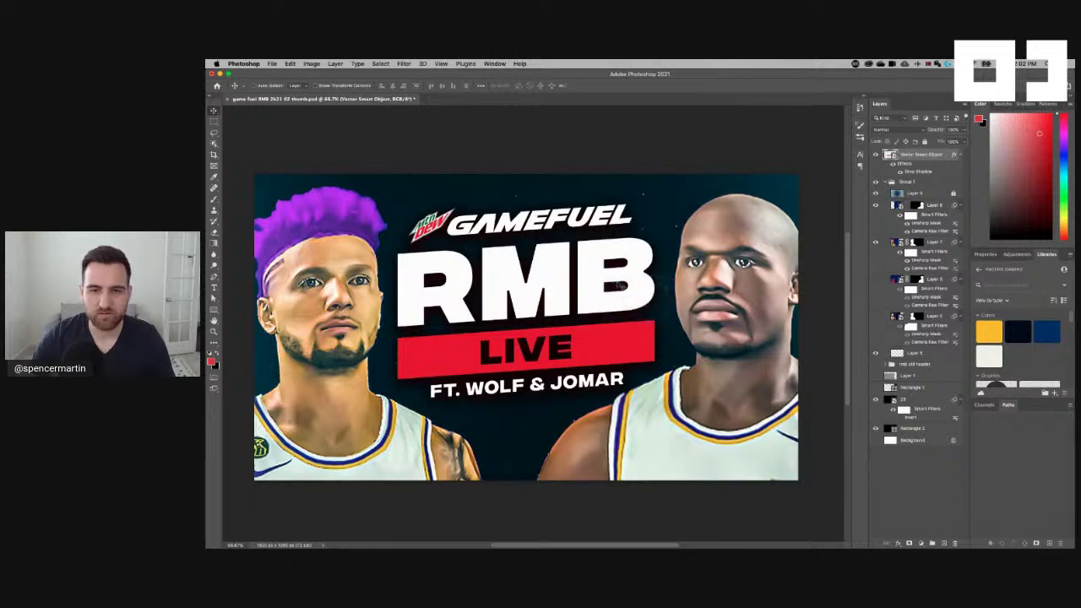
right_click(589, 255)
click(605, 256)
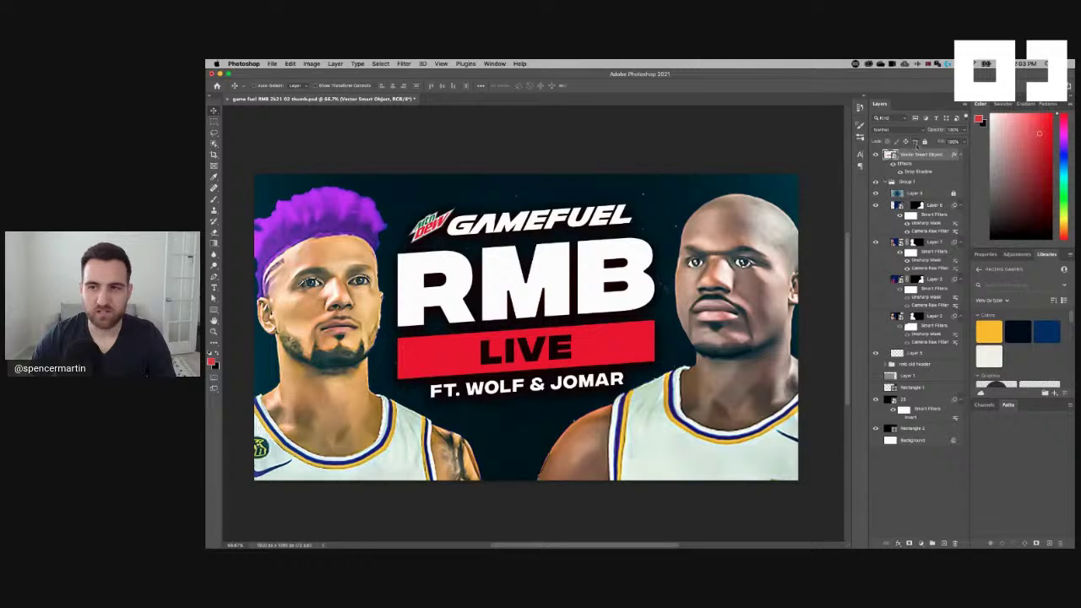
Add a Black & White adjustment layer, compare it on and off, then leave it hidden
click(1017, 254)
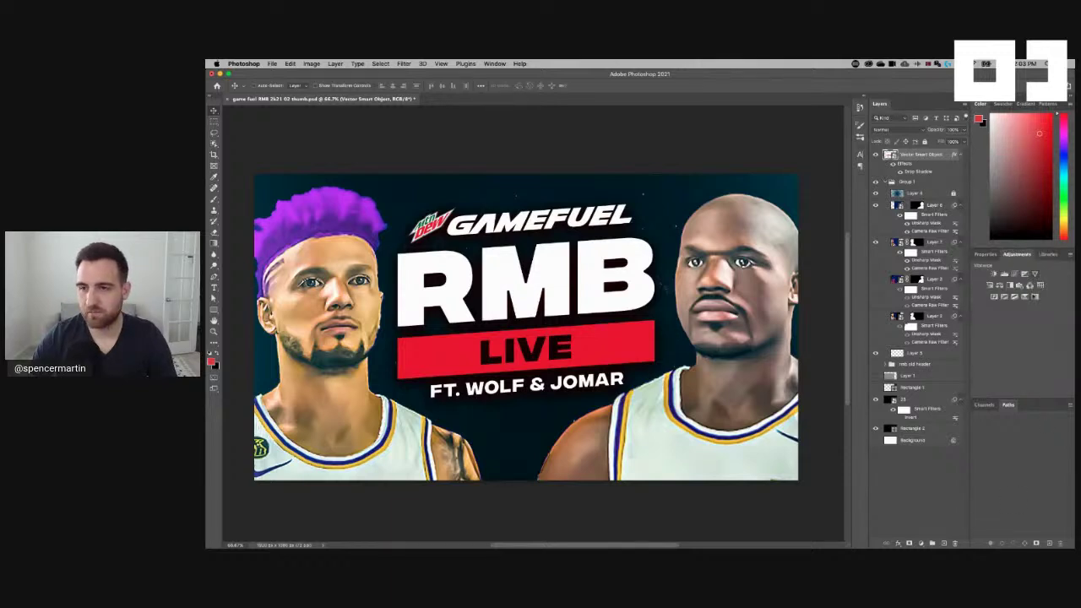
click(1009, 286)
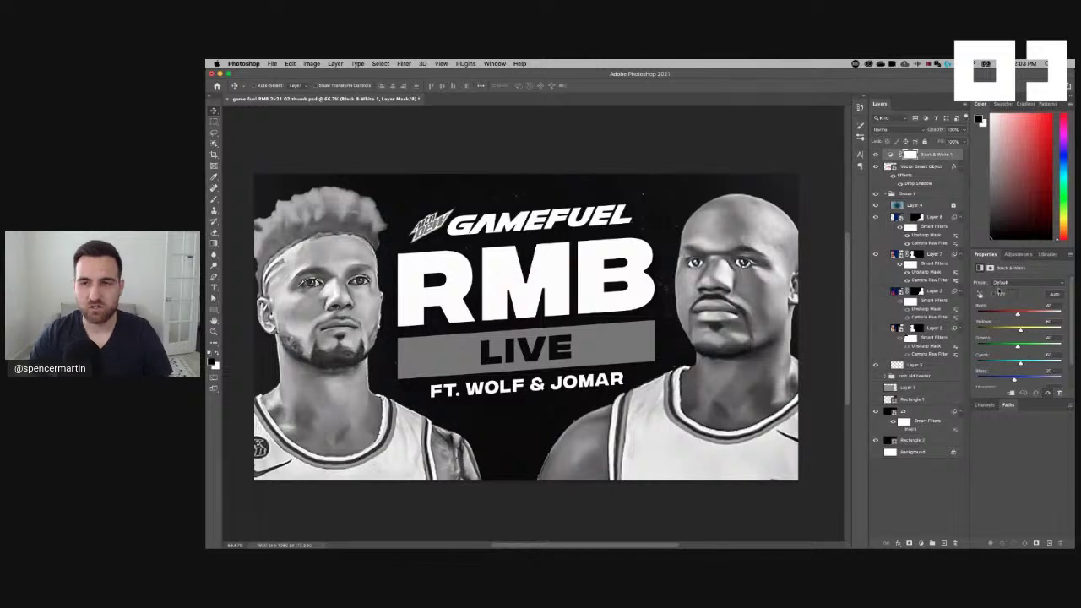
click(875, 155)
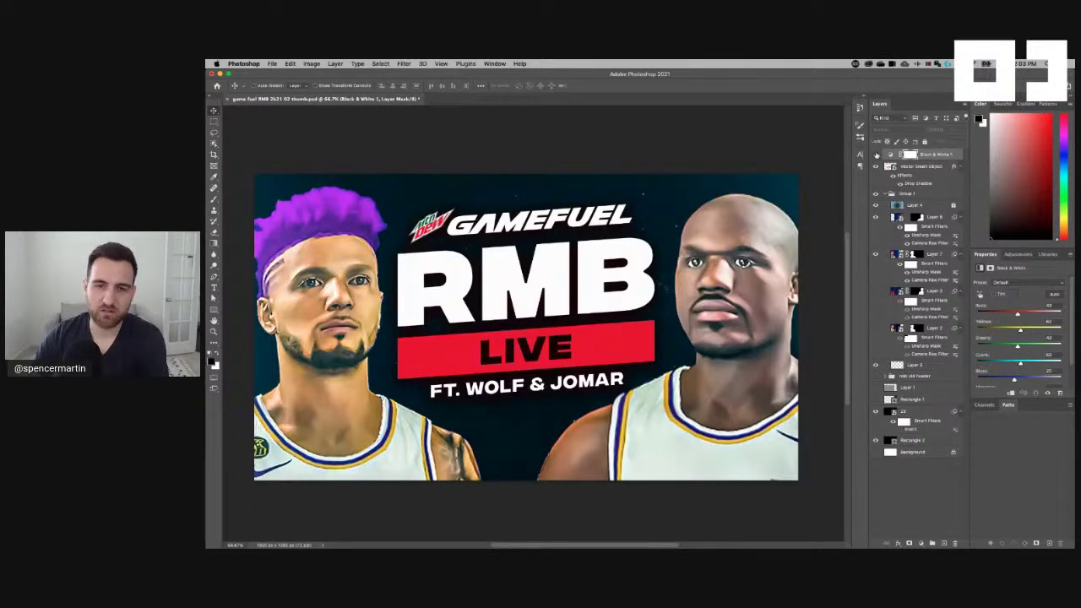
click(875, 155)
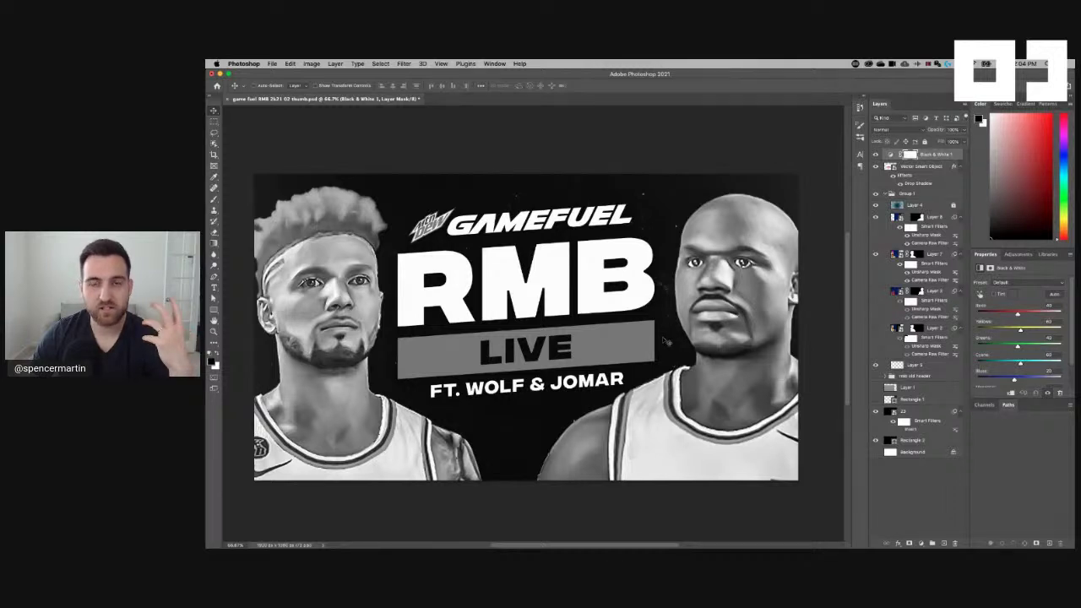
click(876, 155)
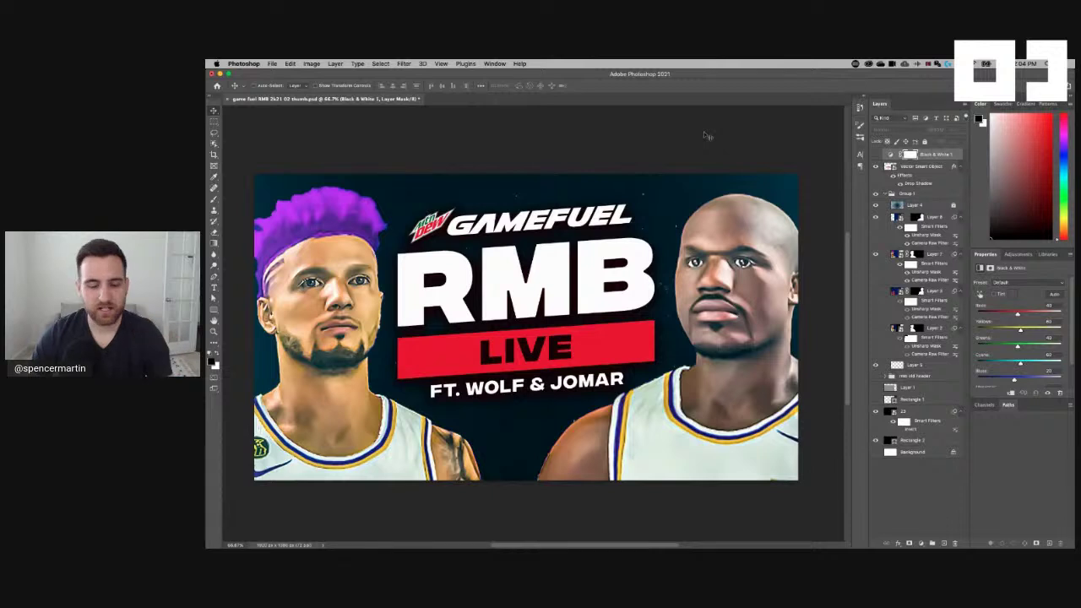
Zoom the canvas out to about 33% with Cmd+minus
key(super+minus)
key(super+minus)
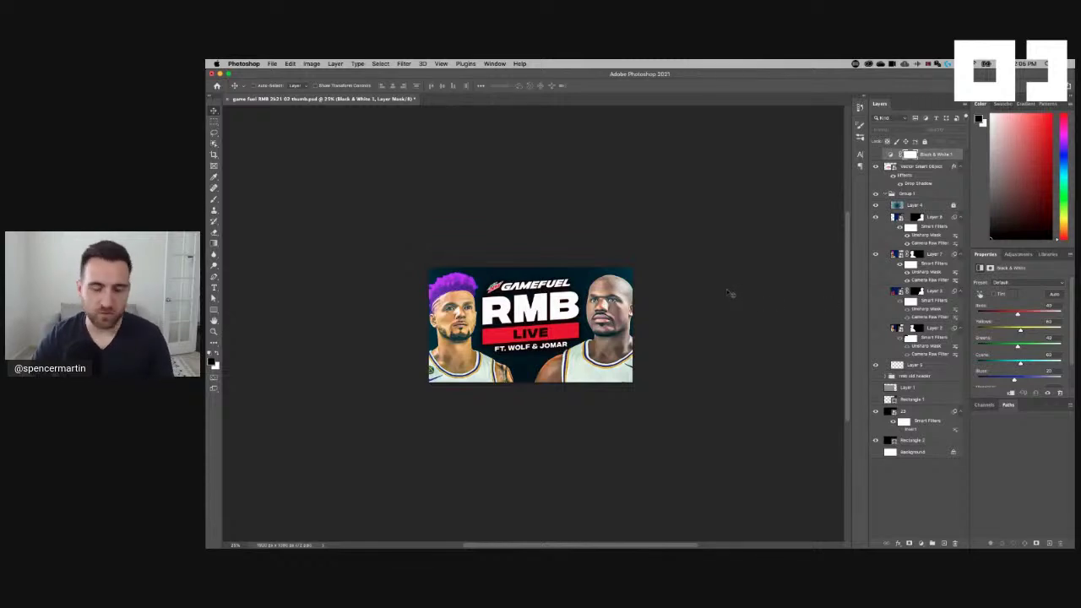
Open the player images image1.jpg and image6.png from the Downloads folder
click(270, 64)
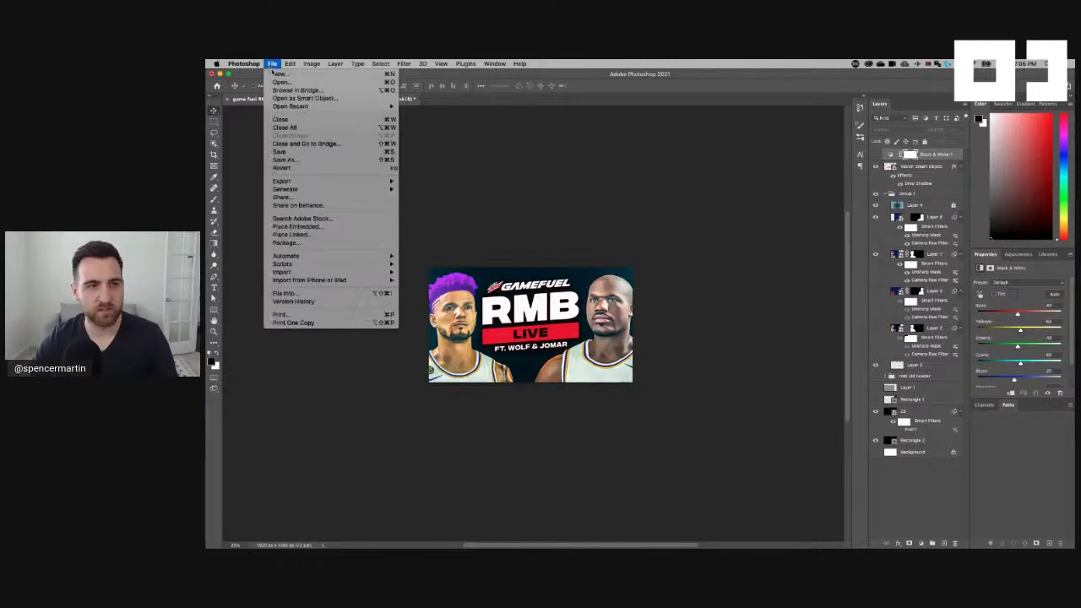
click(742, 220)
key(super+o)
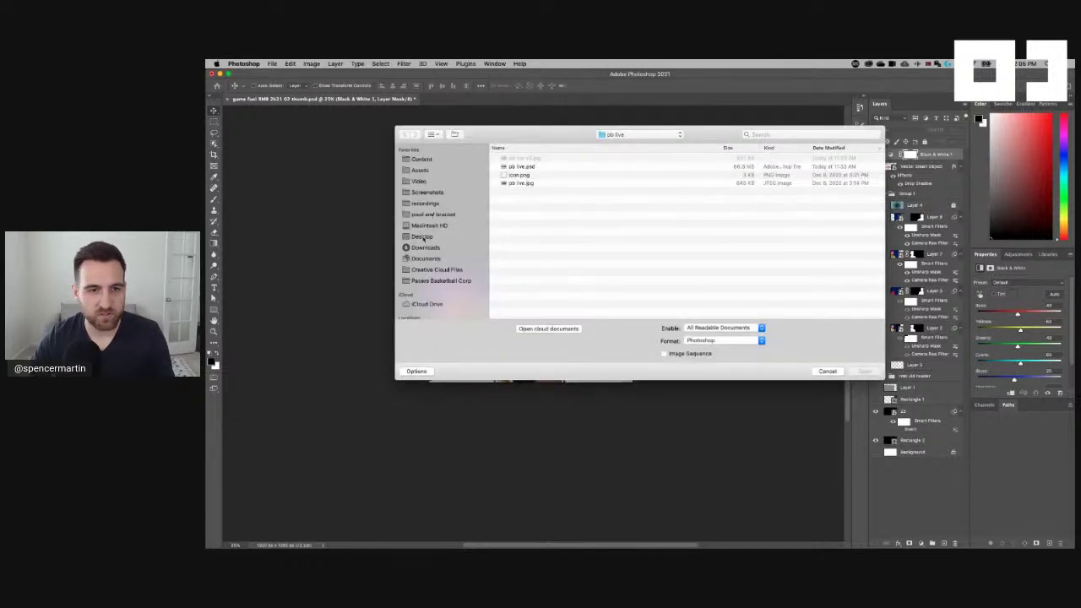
click(424, 247)
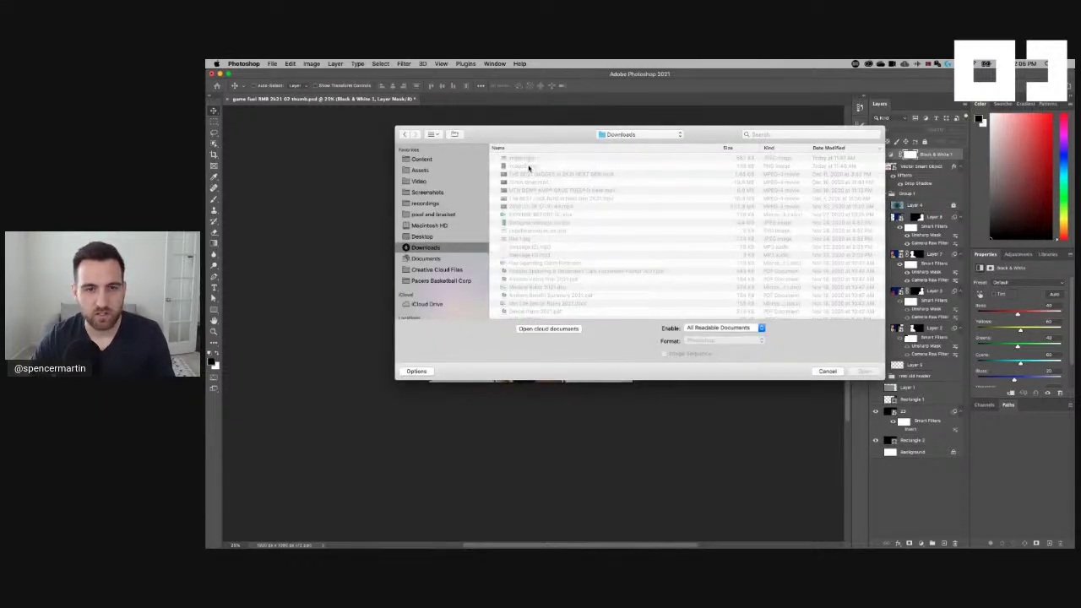
click(528, 158)
shift+click(534, 166)
key(Return)
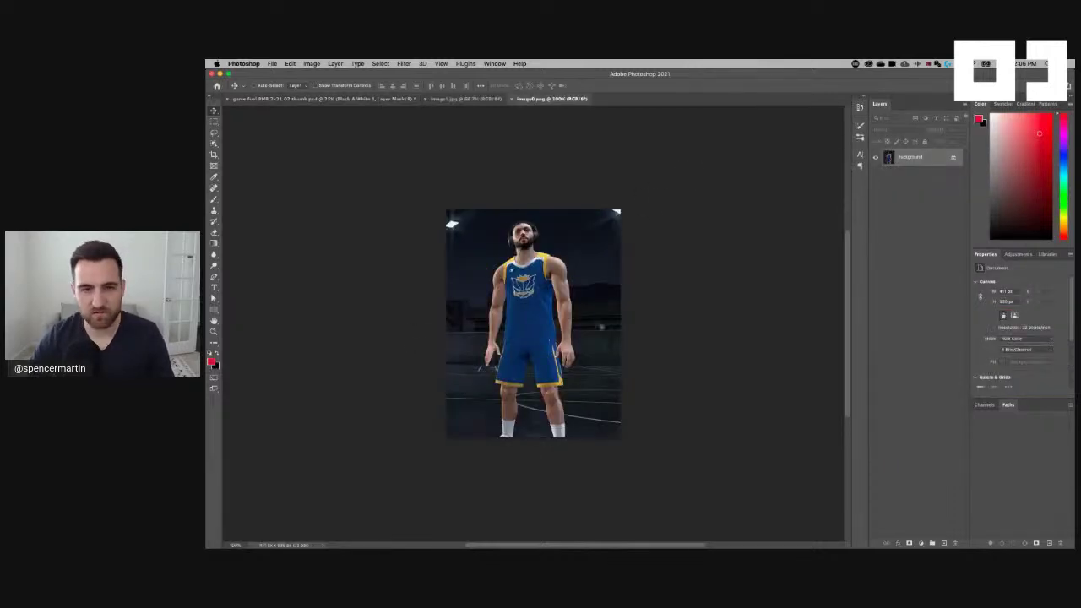
click(466, 98)
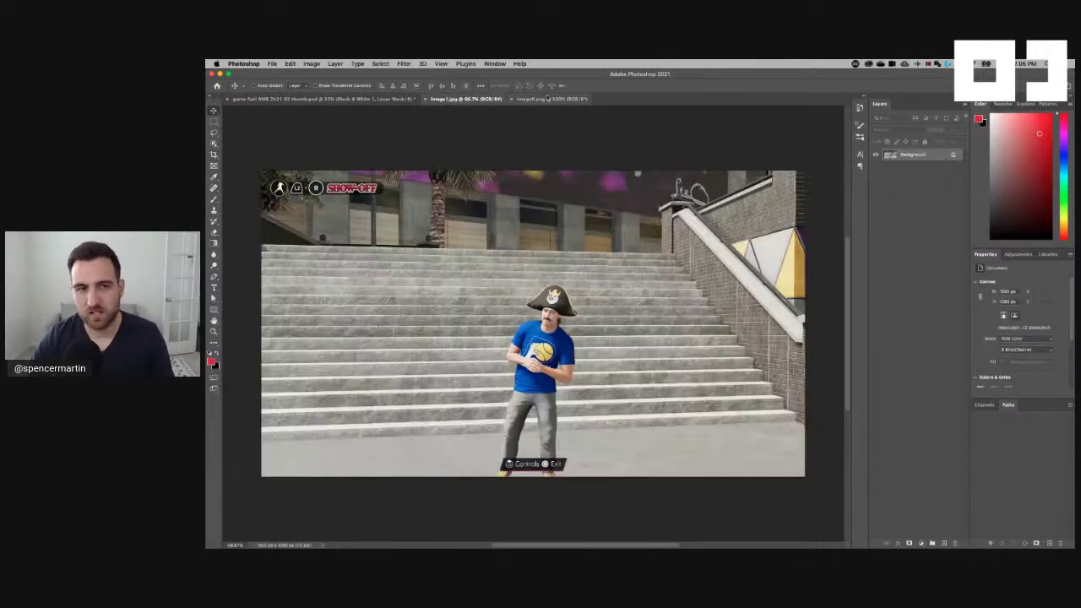
click(547, 99)
click(466, 98)
click(546, 99)
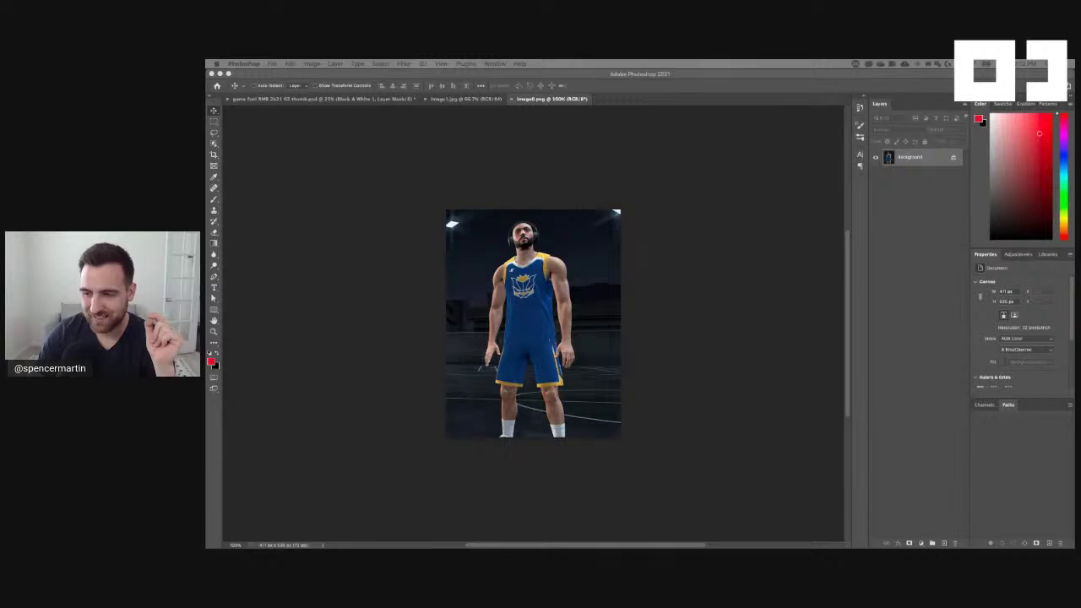
click(743, 430)
key(super+equal)
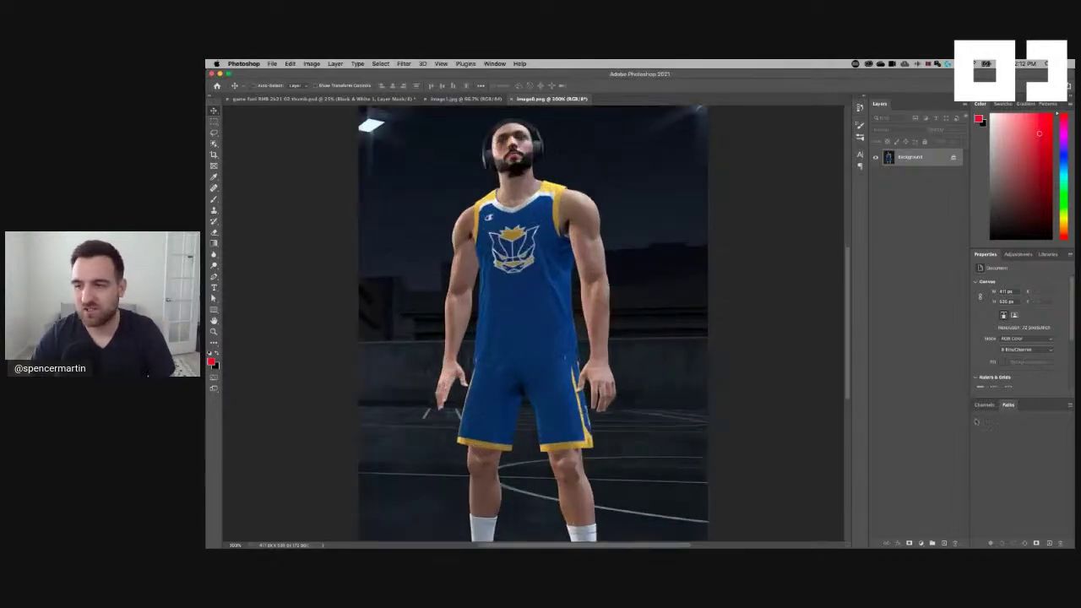
scroll(611, 279, up, 2)
scroll(611, 279, left, 2)
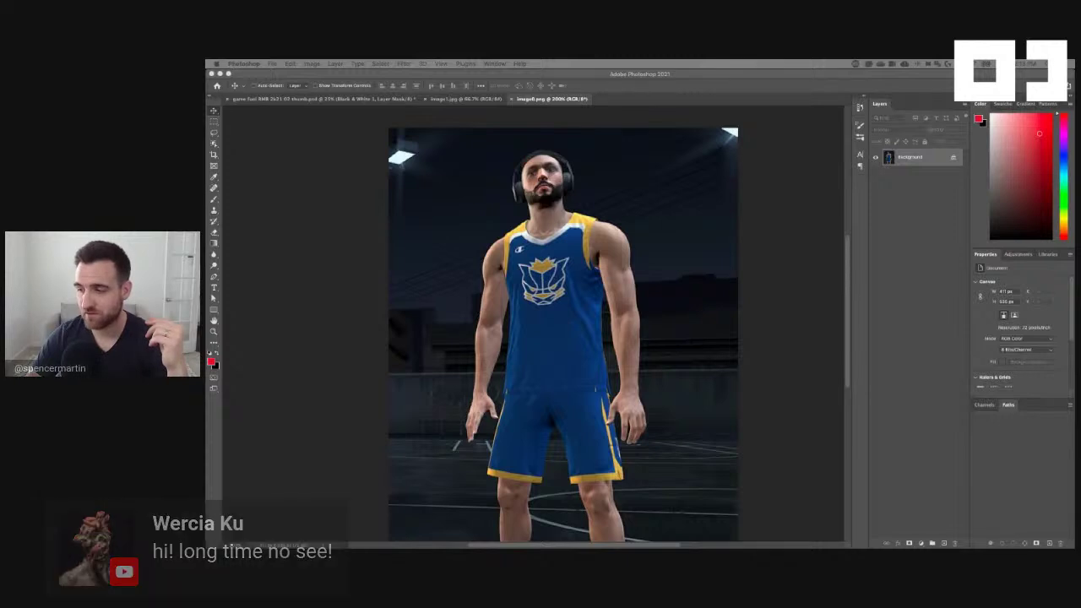
click(763, 301)
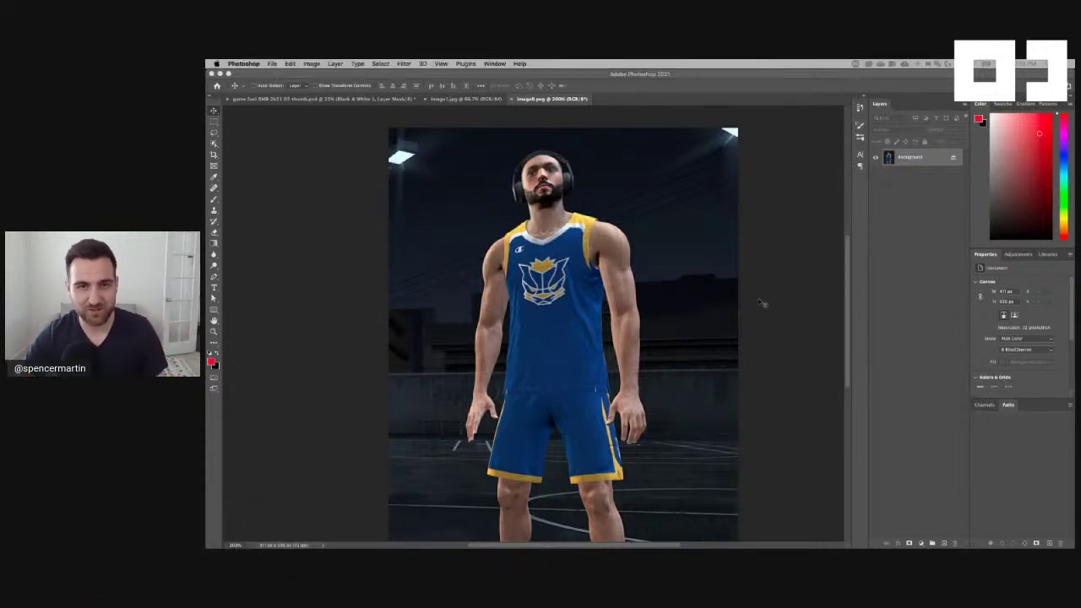
click(467, 99)
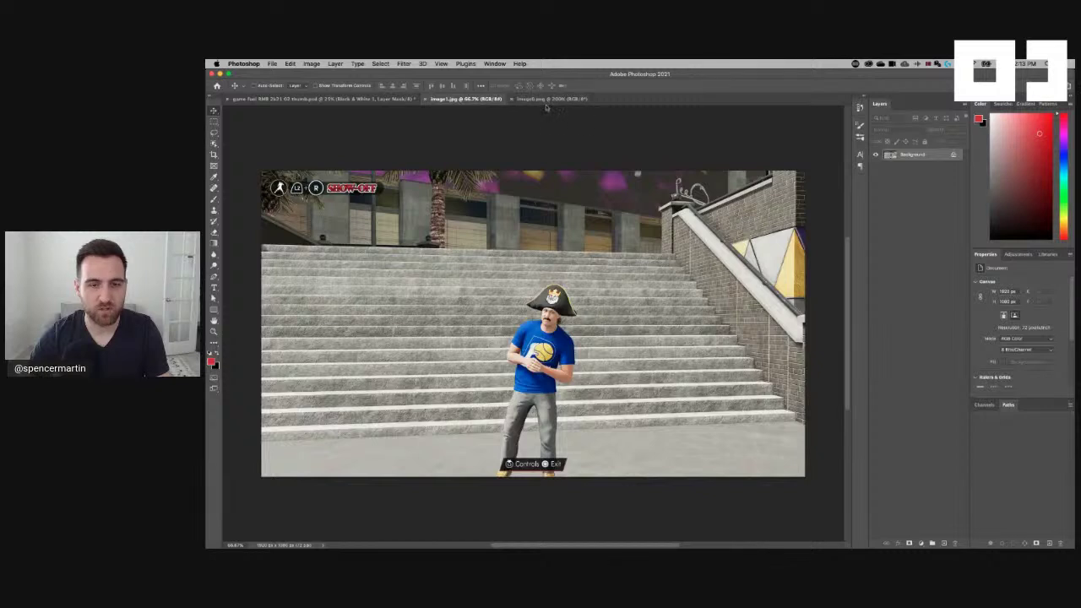
click(549, 100)
scroll(586, 214, left, 2)
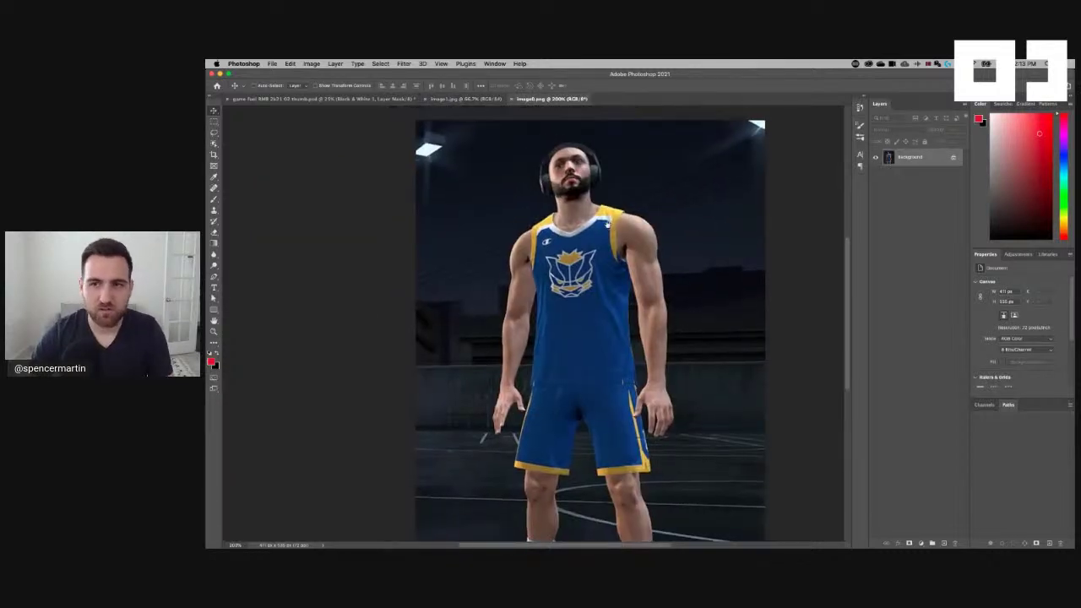
Bring the headphone player into the thumbnail as Layer 9, placed below Layer 4
drag(926, 162, 614, 342)
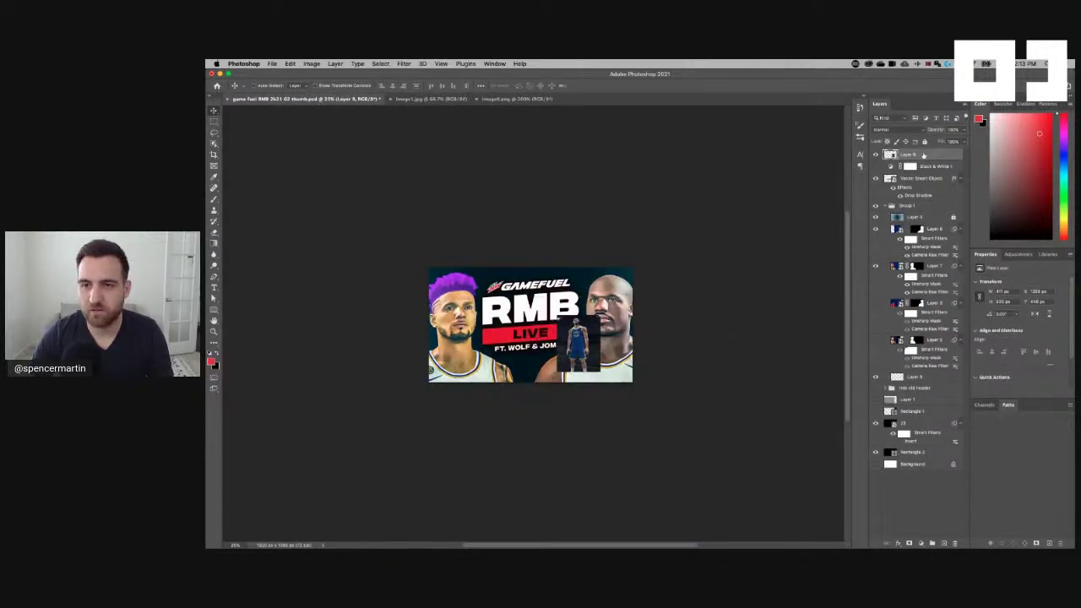
click(911, 218)
drag(897, 218, 896, 223)
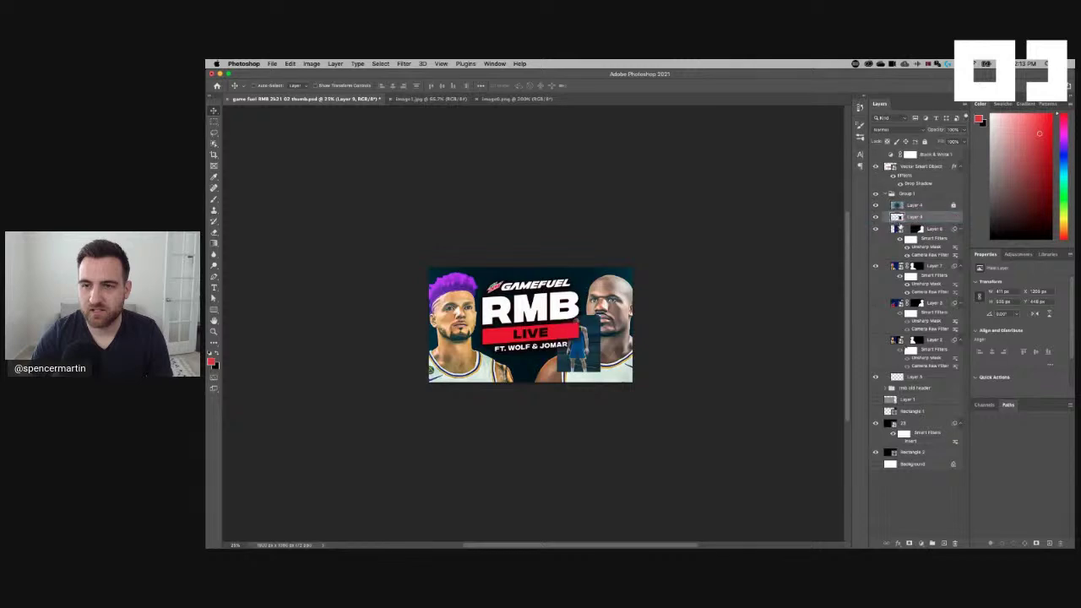
click(897, 229)
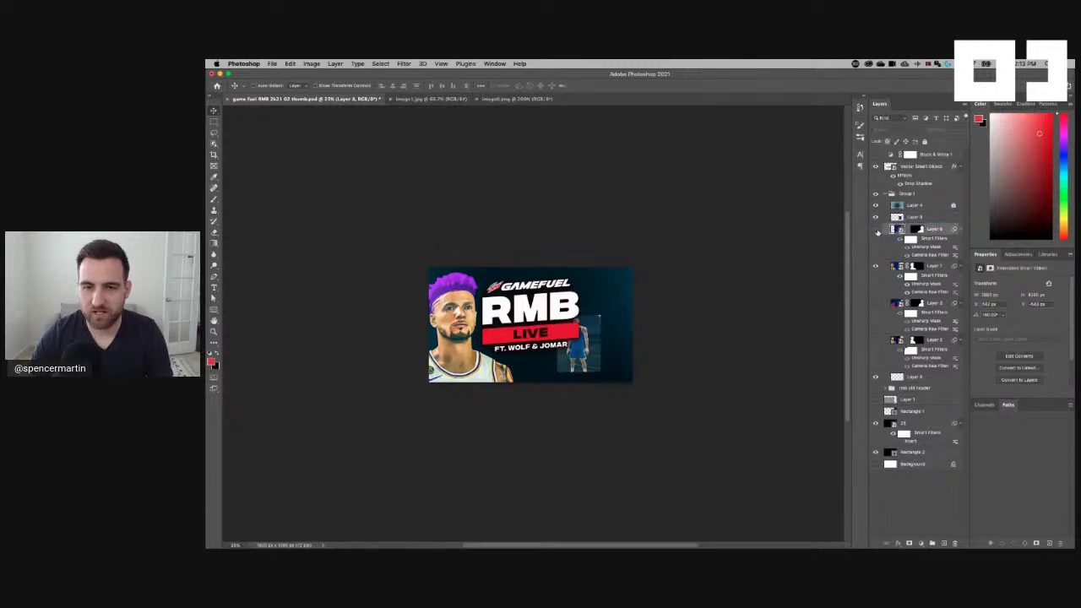
click(905, 218)
Enlarge the headphone player and position him right of the RMB LIVE title
key(super+t)
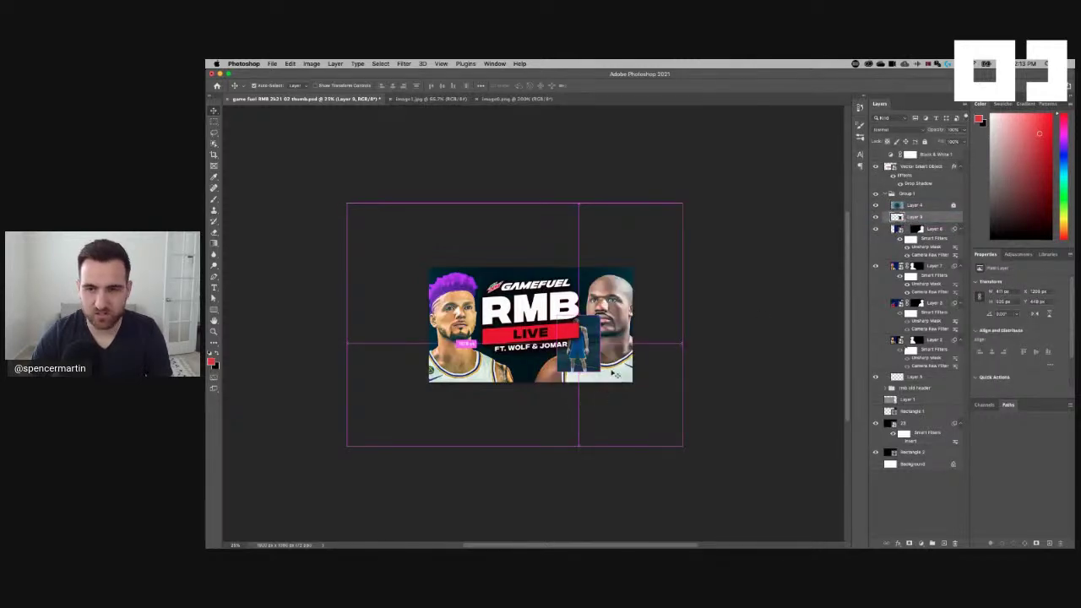
drag(600, 316, 757, 141)
drag(624, 252, 665, 371)
key(Return)
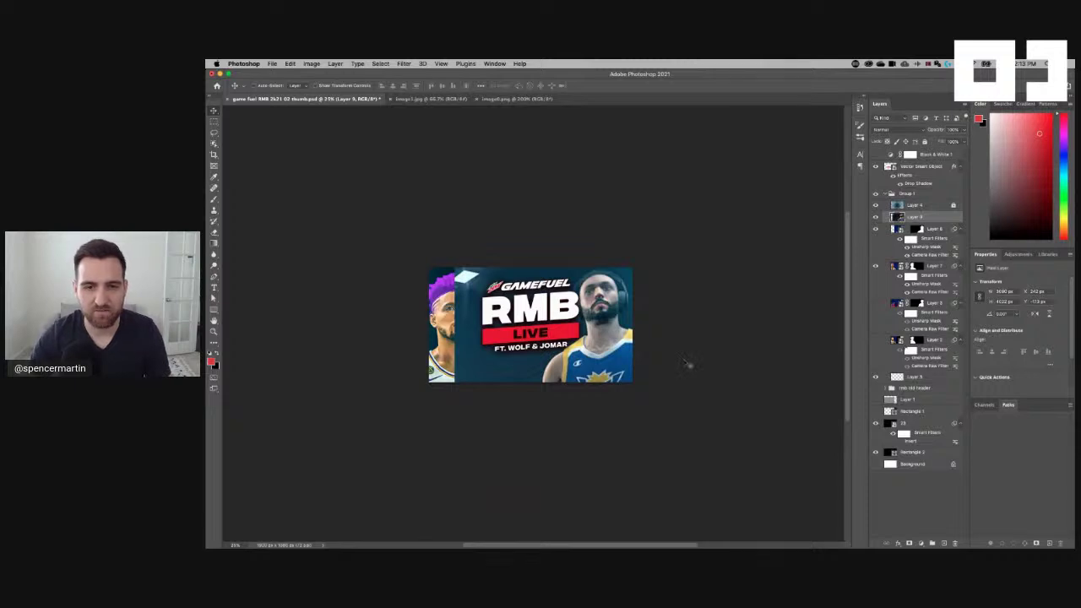
drag(591, 313, 594, 312)
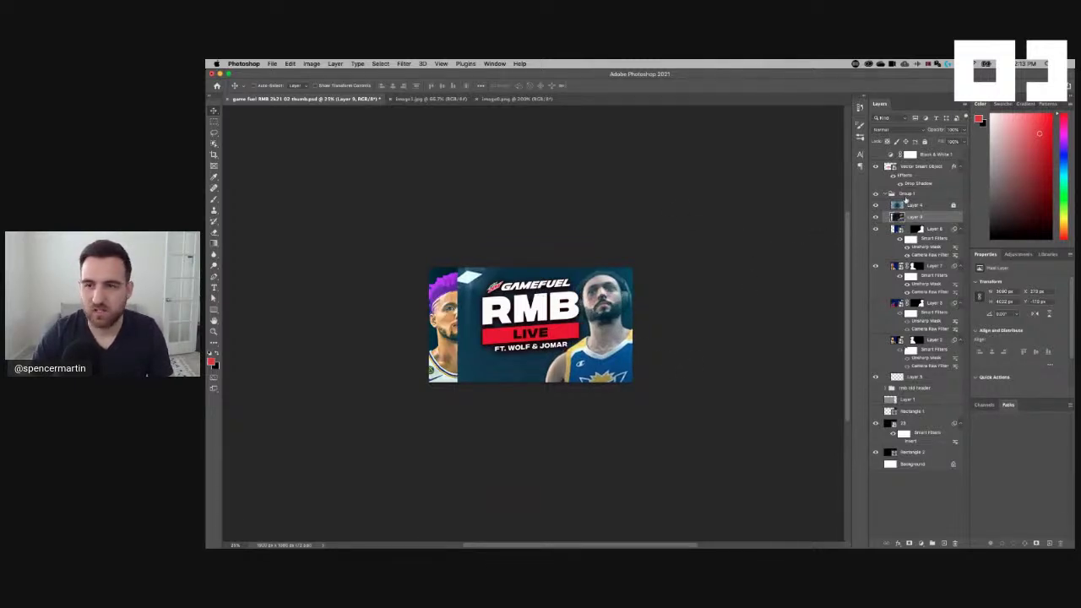
Mask Layer 9 to the player using Select > Subject
click(380, 64)
click(404, 164)
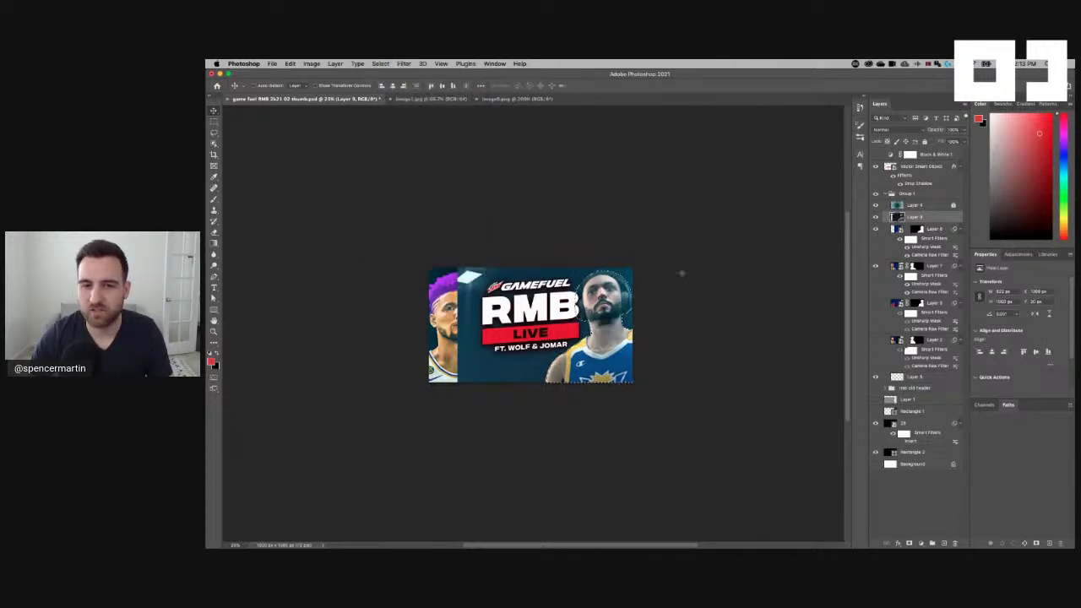
click(909, 543)
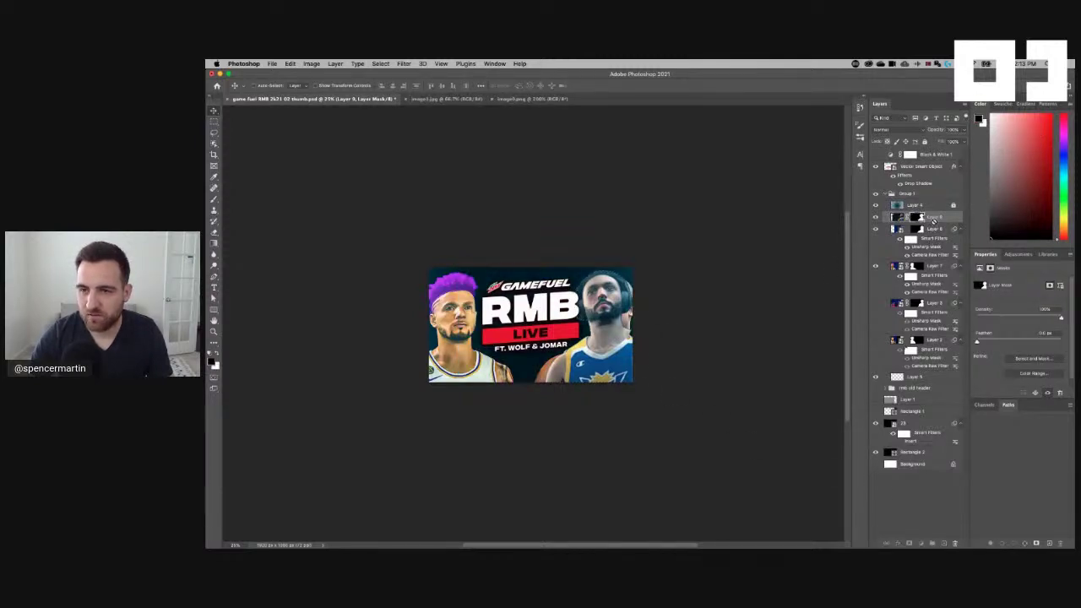
Convert Layer 8 to a smart object and delete it; give Layer 9 its Unsharp Mask and Camera Raw filters
click(935, 224)
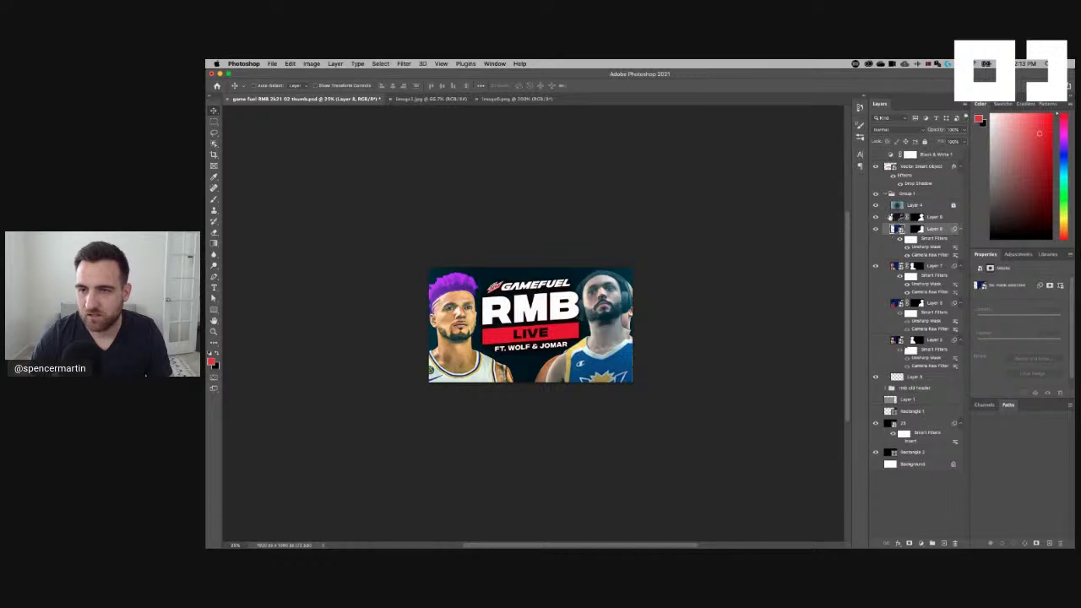
click(897, 217)
right_click(945, 218)
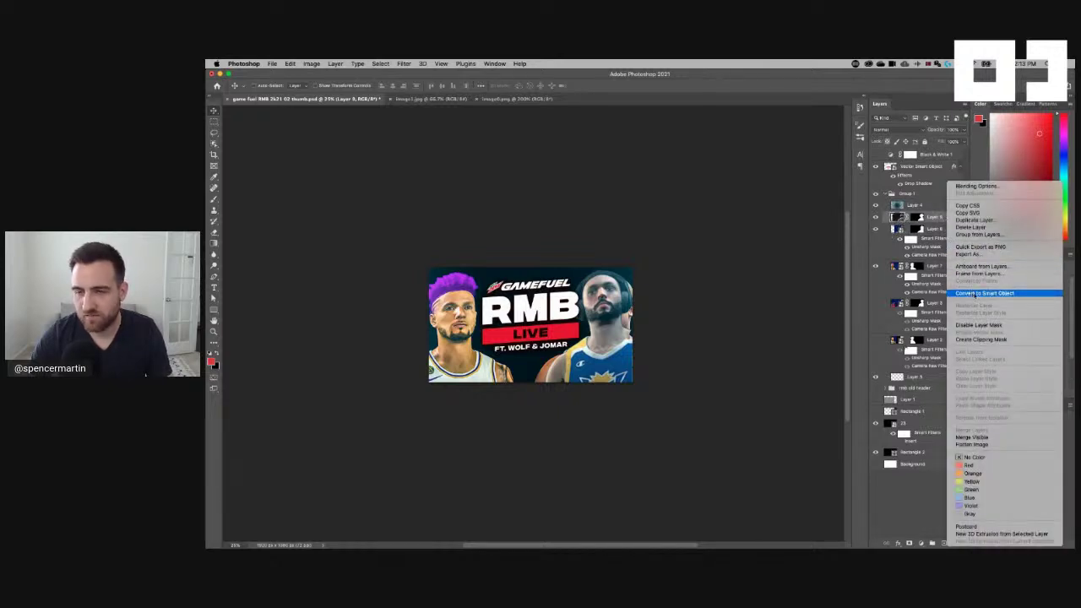
click(975, 293)
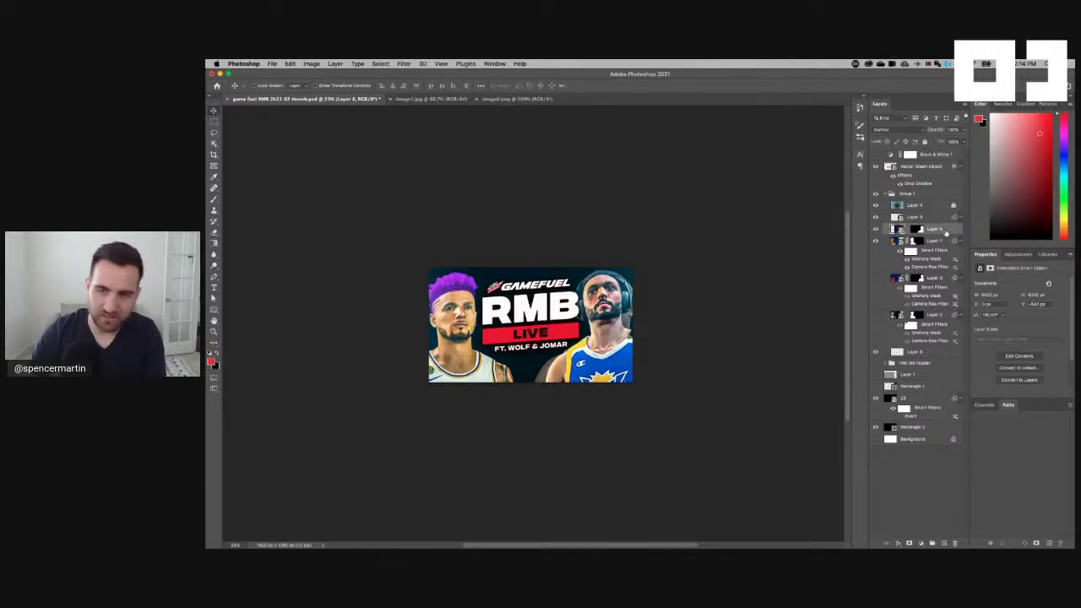
key(BackSpace)
drag(934, 238, 932, 217)
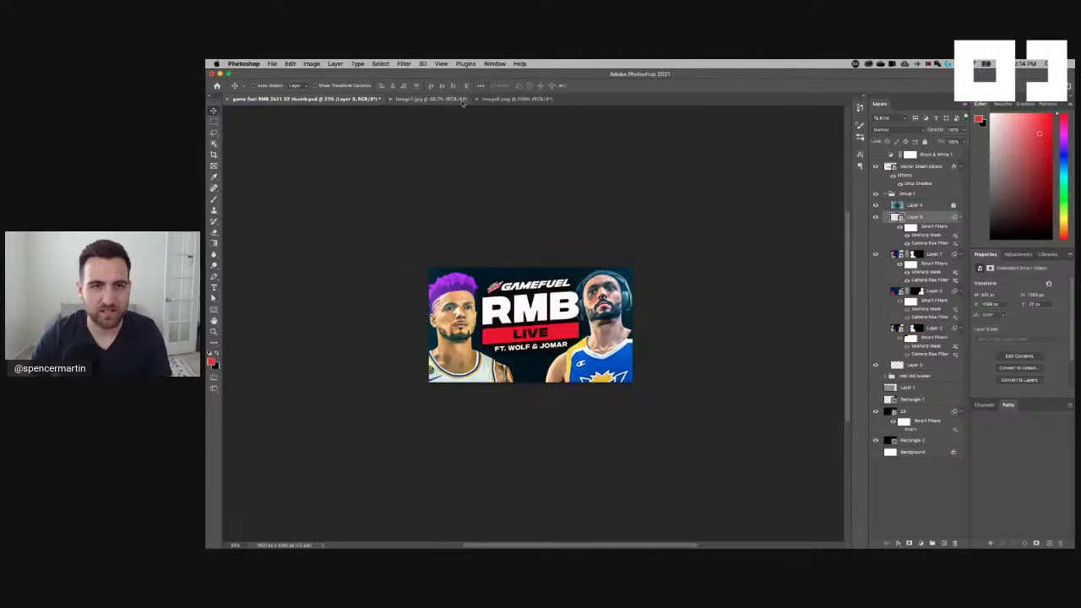
Bring the pirate-hat screenshot from Image1.jpg into the thumbnail as a new layer
click(433, 98)
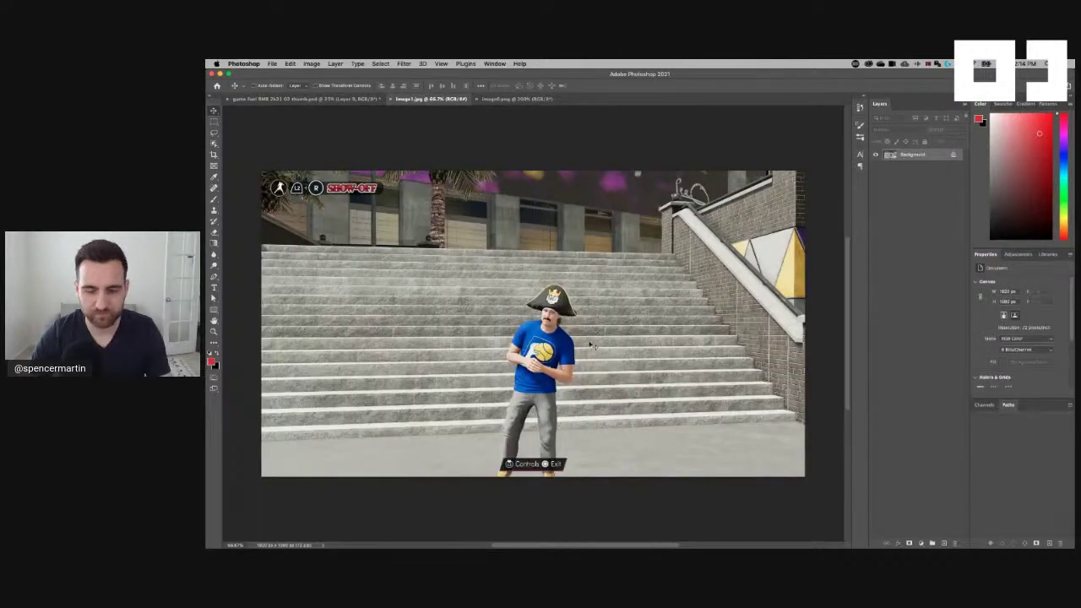
key(super+equal)
scroll(641, 312, down, 3)
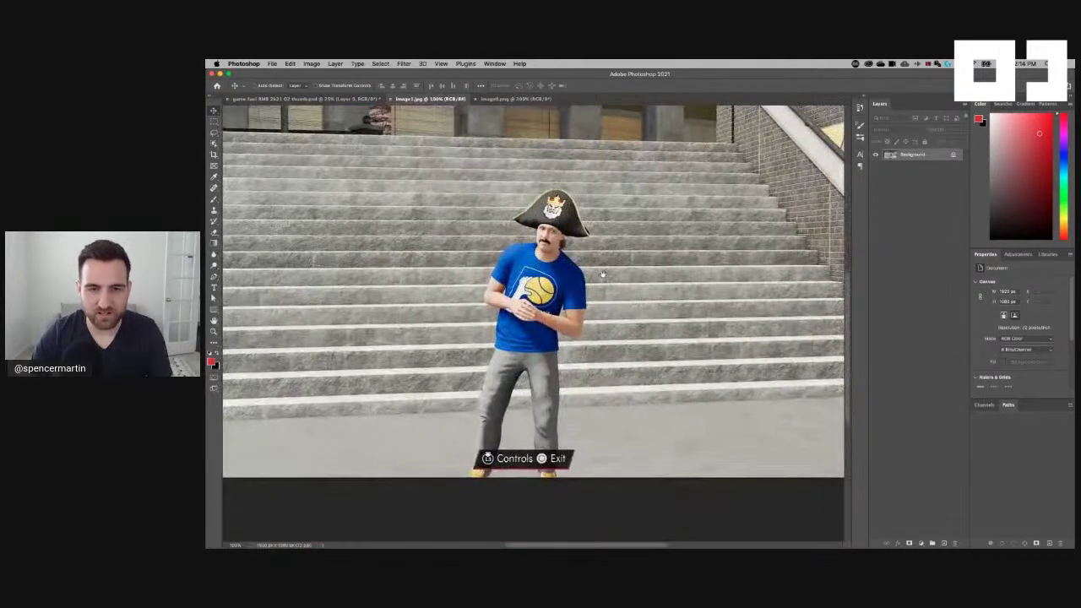
click(271, 99)
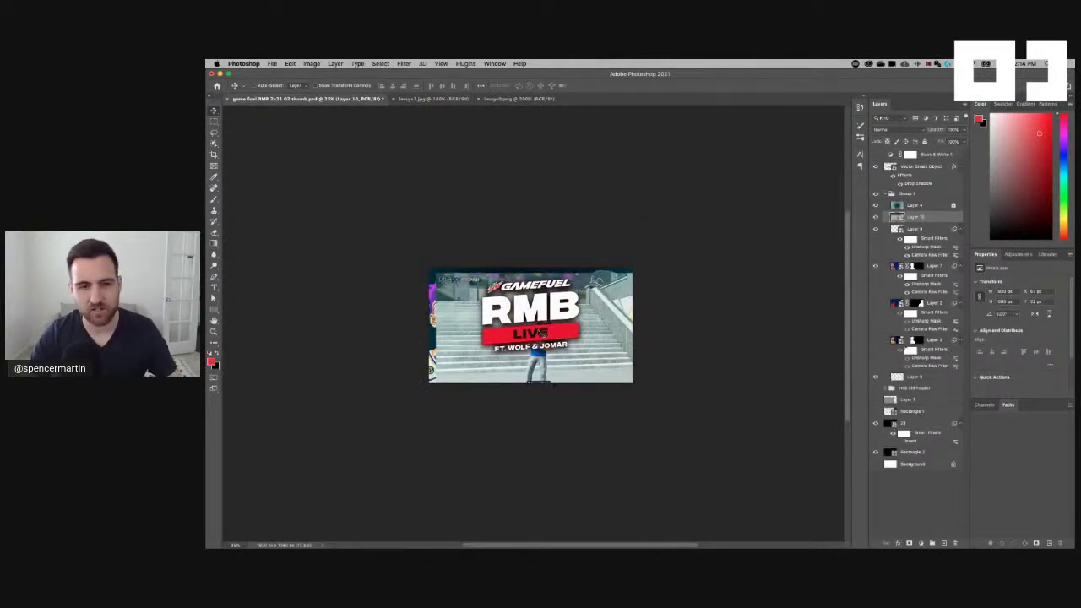
drag(543, 334, 518, 370)
Enlarge the screenshot to cover the thumbnail and shift it so the pirate player sits left
key(super+t)
drag(550, 274, 800, 133)
drag(672, 337, 652, 323)
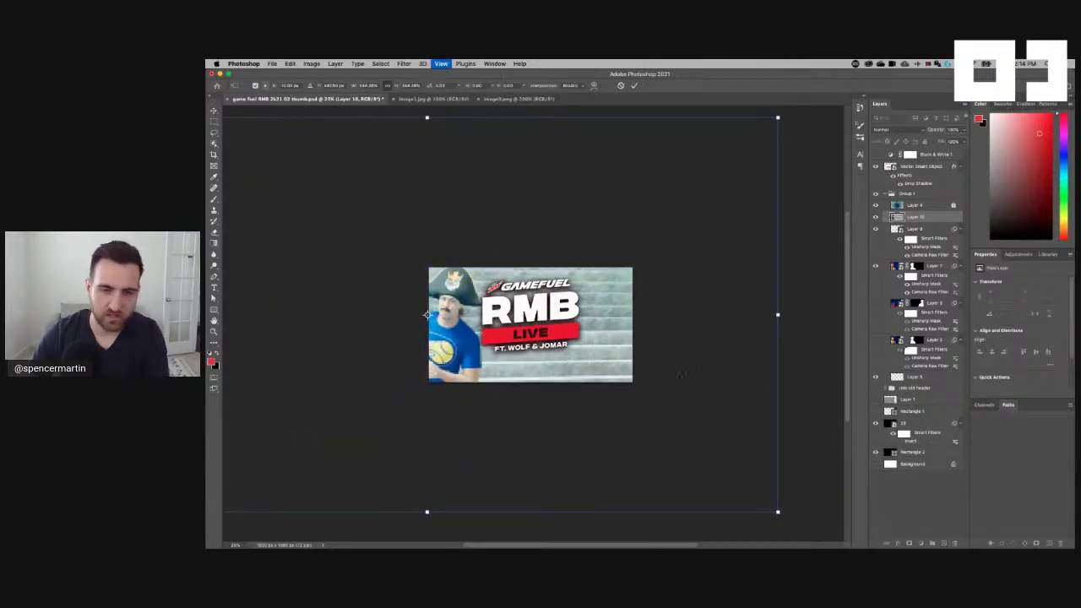
key(super+minus)
key(super+minus)
key(super+minus)
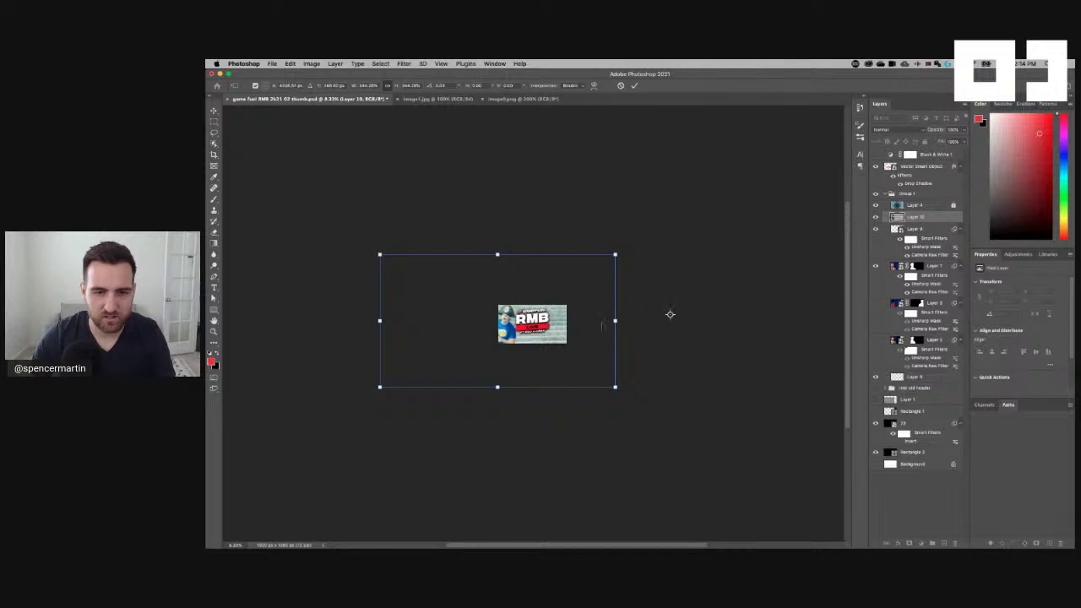
drag(614, 321, 678, 324)
key(Return)
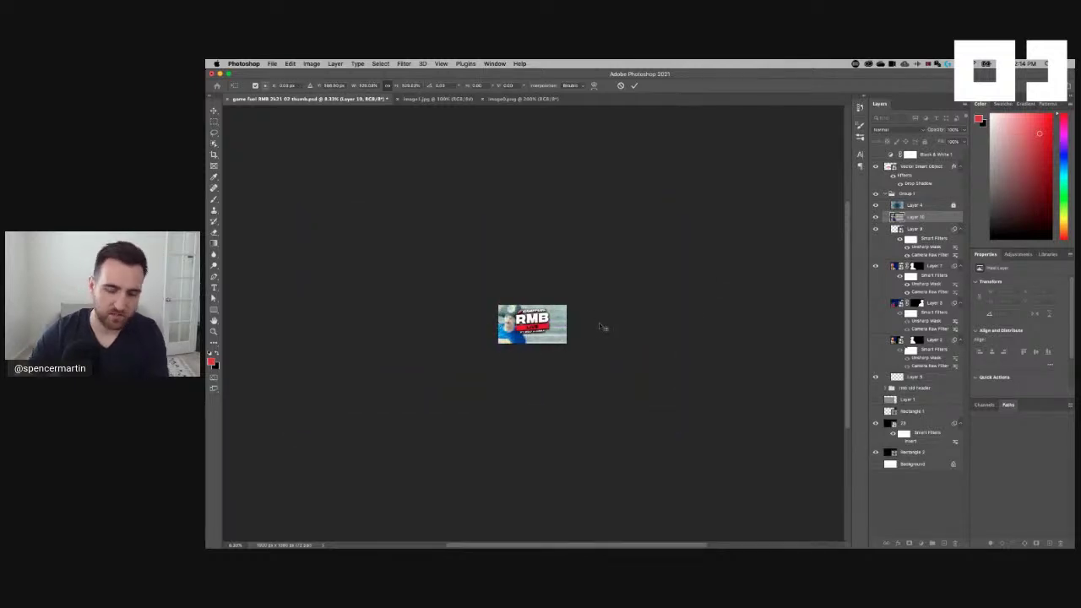
key(super+plus)
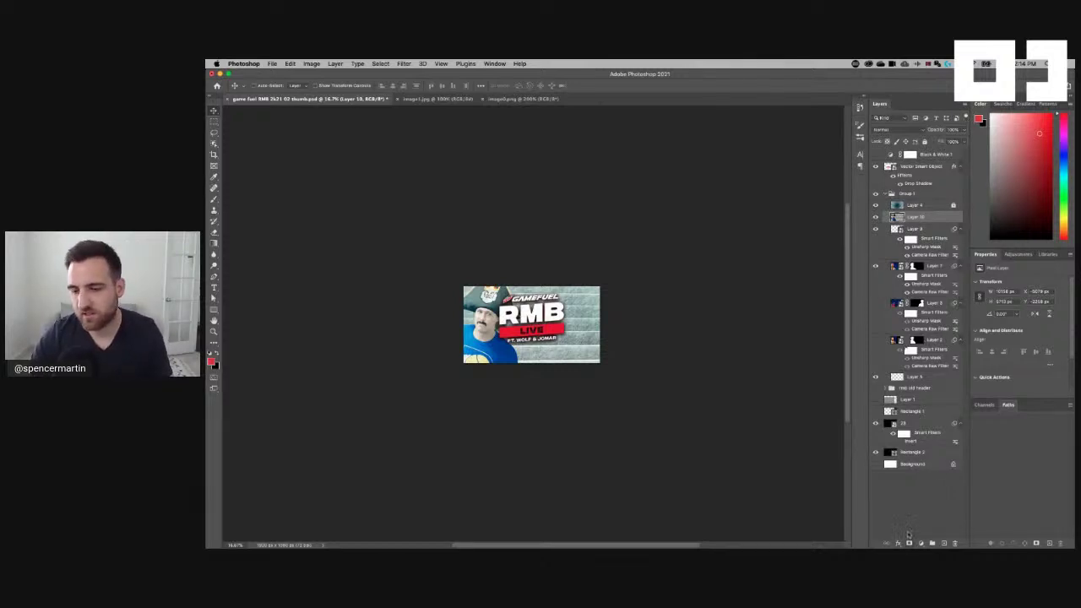
drag(546, 364, 545, 361)
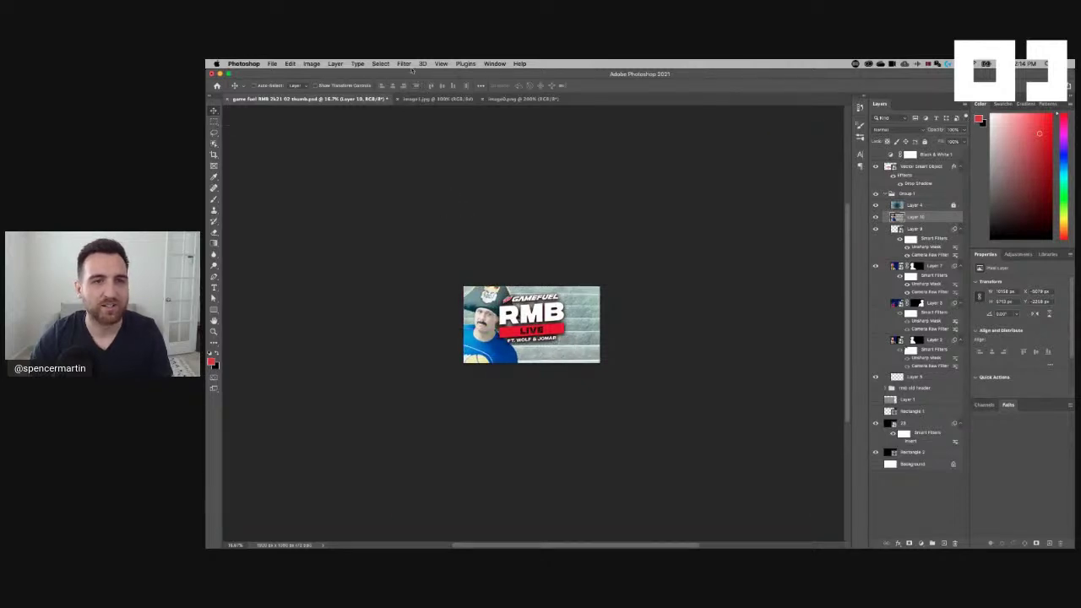
Select the pirate-hat player on Layer 10 with Select > Subject and switch to the Lasso tool
click(408, 67)
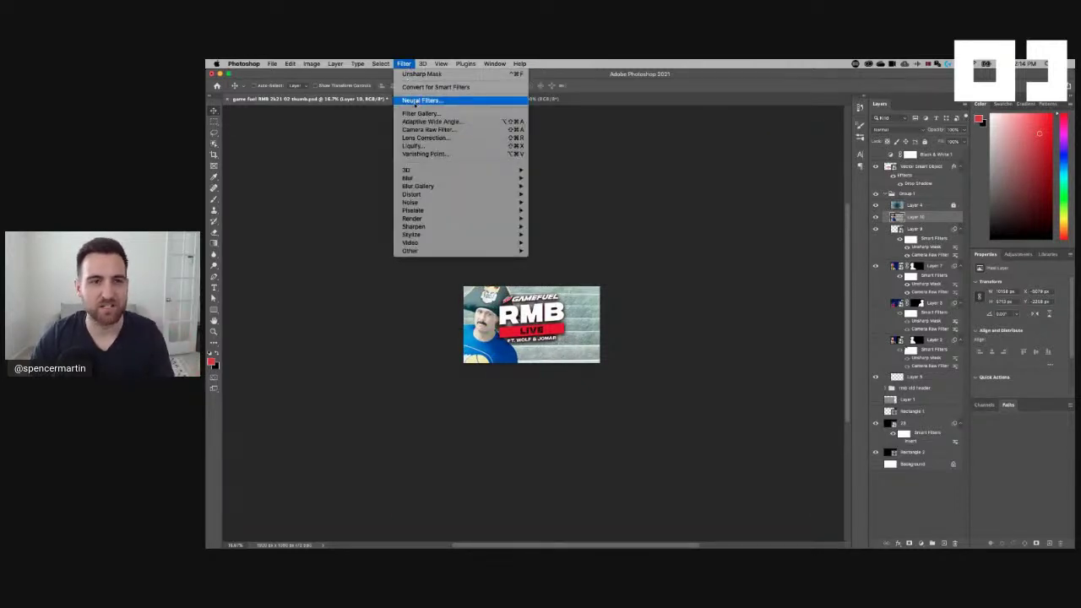
mouse_move(445, 171)
mouse_move(381, 64)
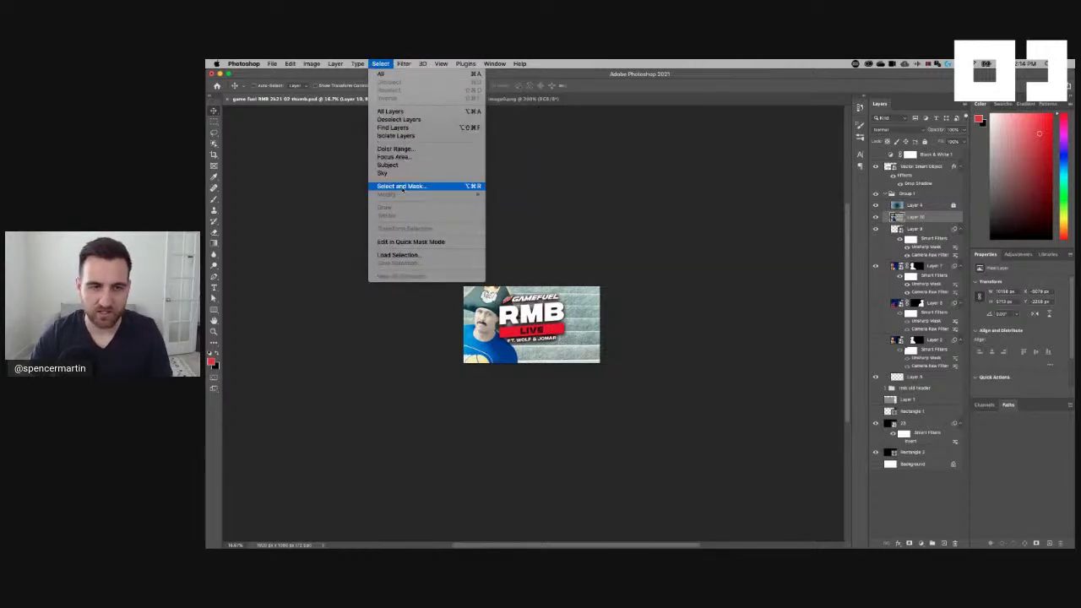
click(406, 166)
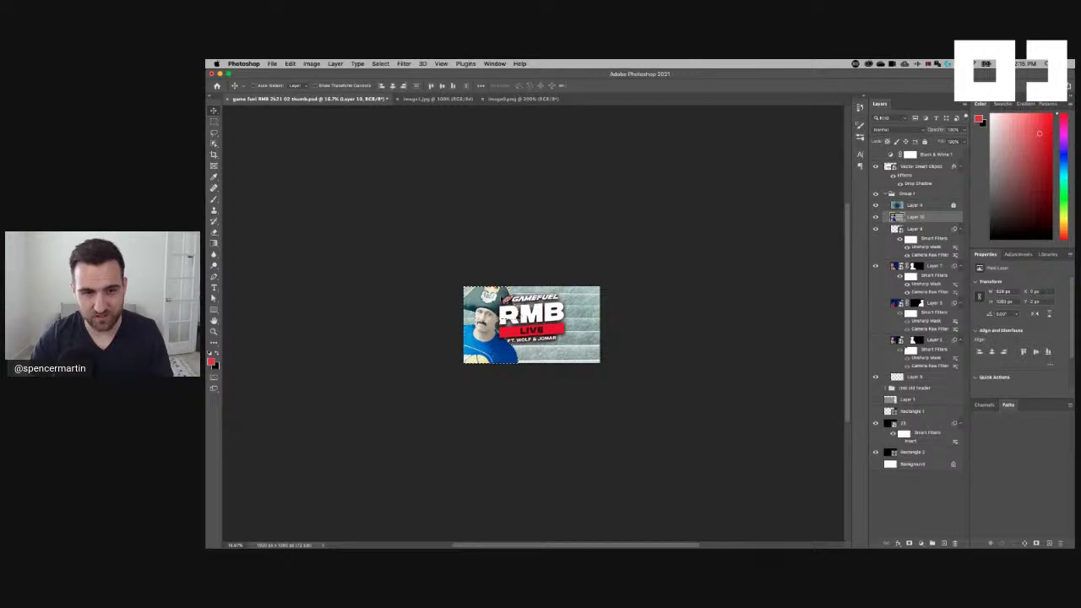
scroll(544, 294, up, 5)
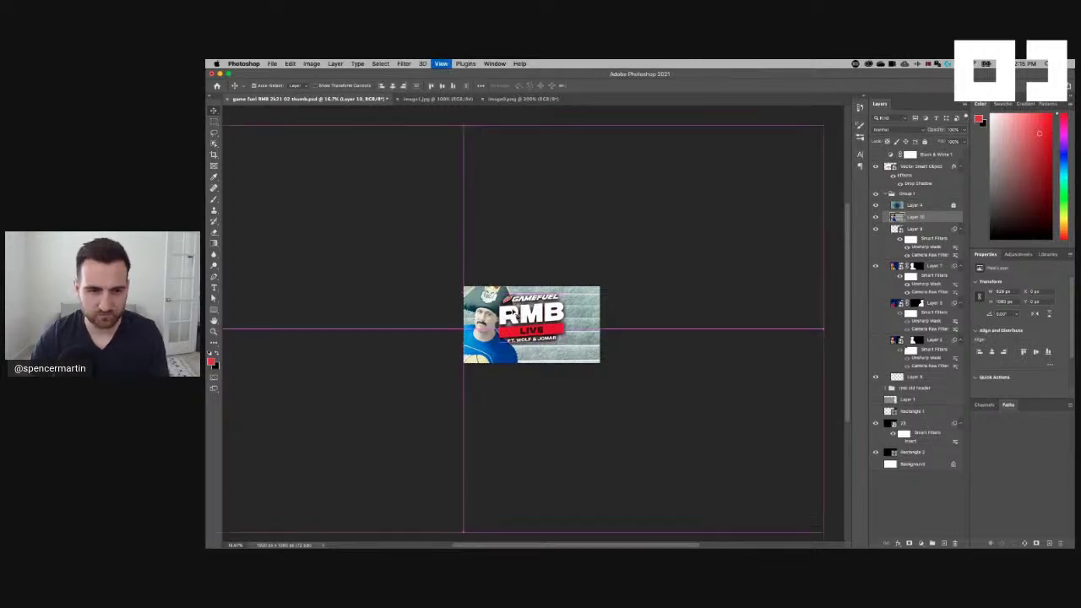
scroll(589, 260, up, 2)
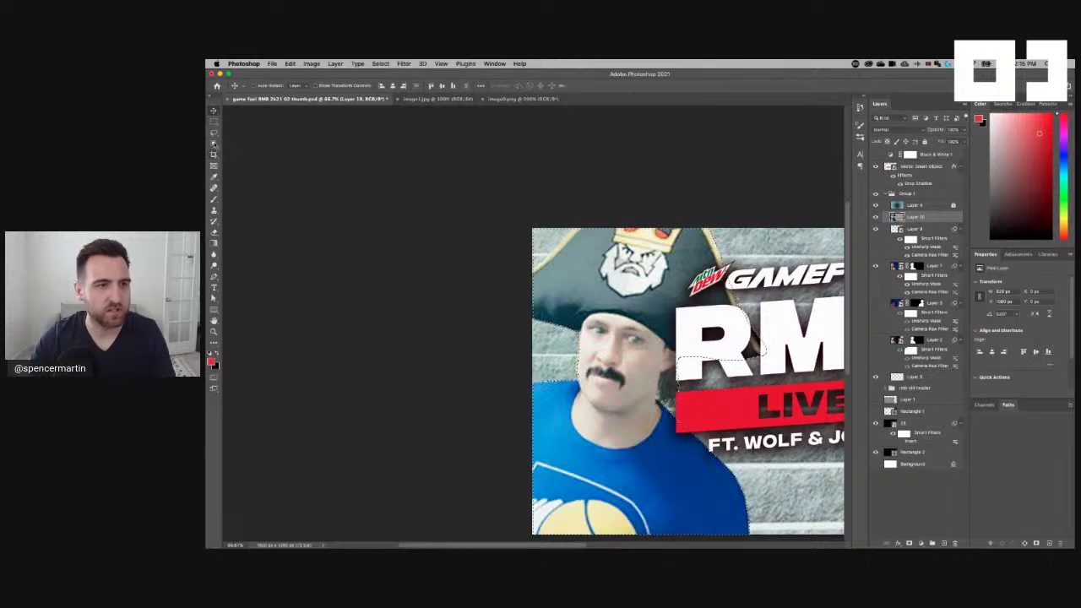
drag(214, 132, 250, 134)
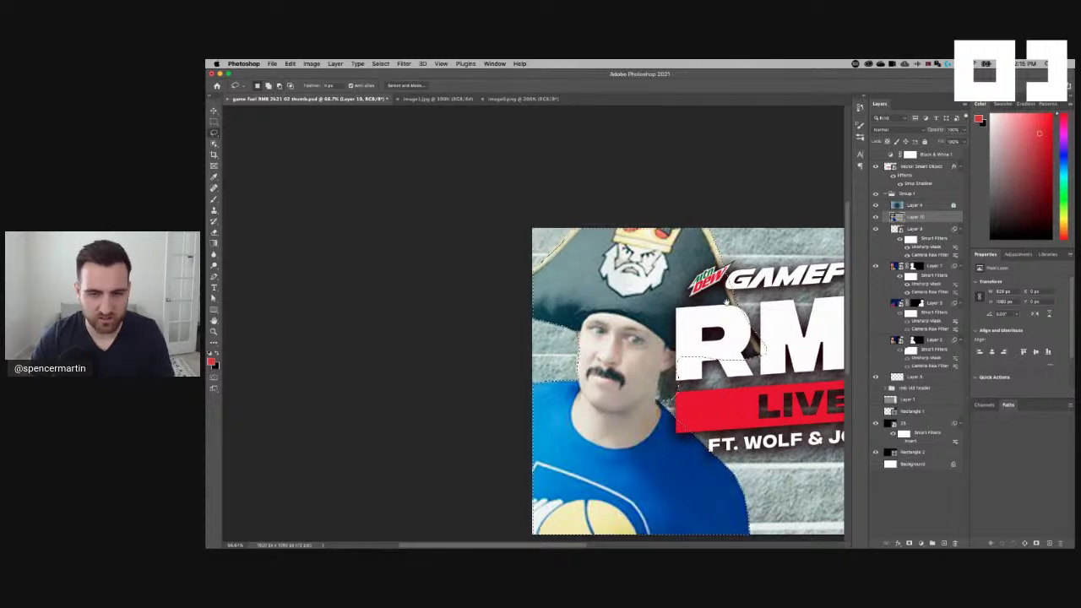
key(super+minus)
key(super+minus)
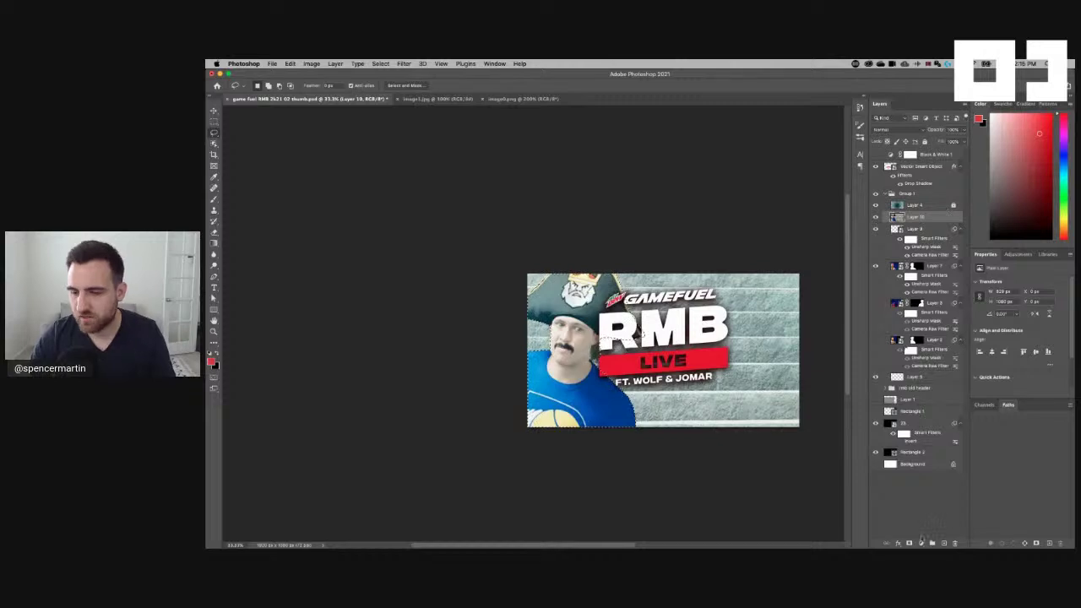
Mask Layer 10 to the pirate player and move it below Layer 9
click(921, 542)
drag(946, 217, 933, 266)
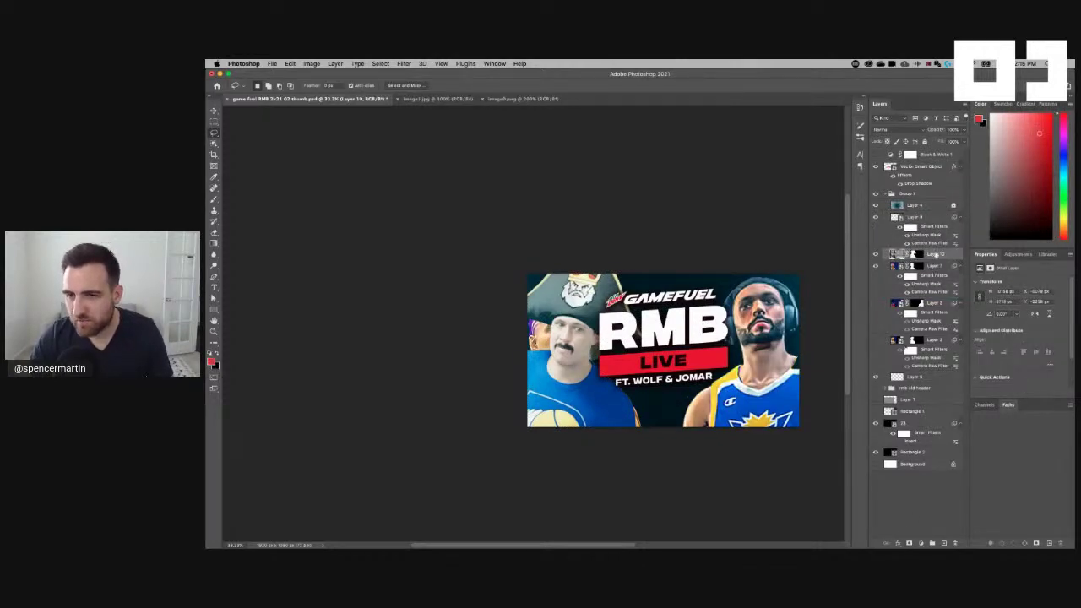
right_click(934, 255)
key(Escape)
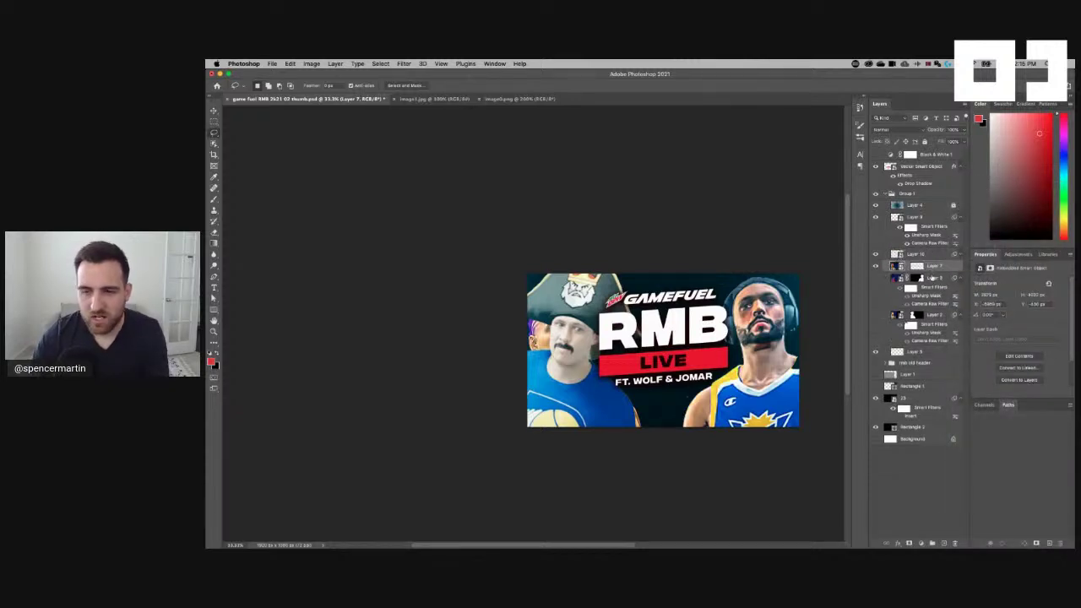
Delete the old Layer 7 and reselect the pirate player's Layer 10
click(928, 277)
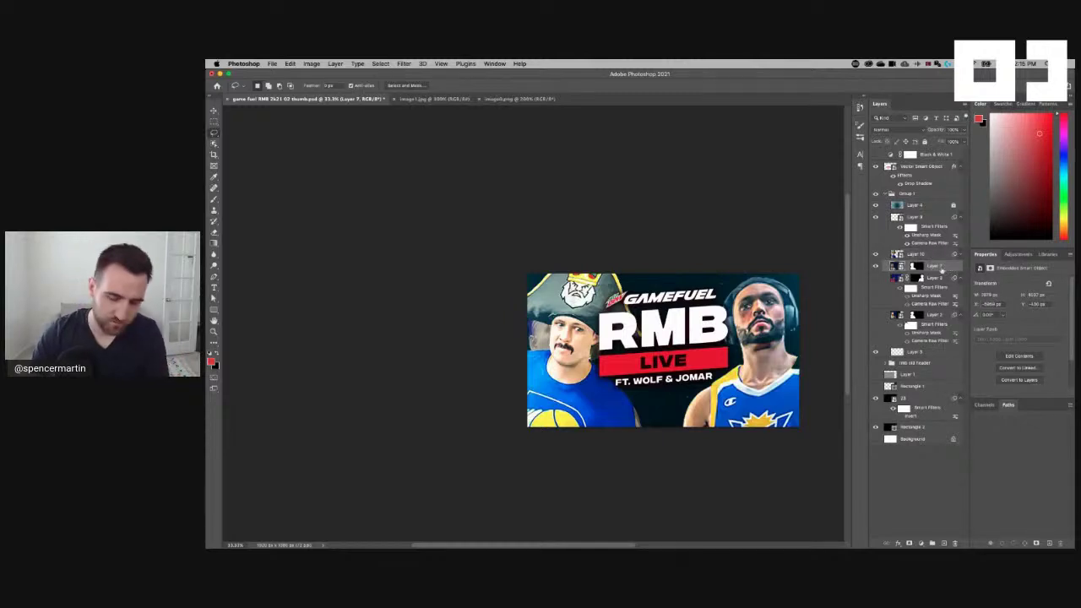
key(BackSpace)
click(912, 255)
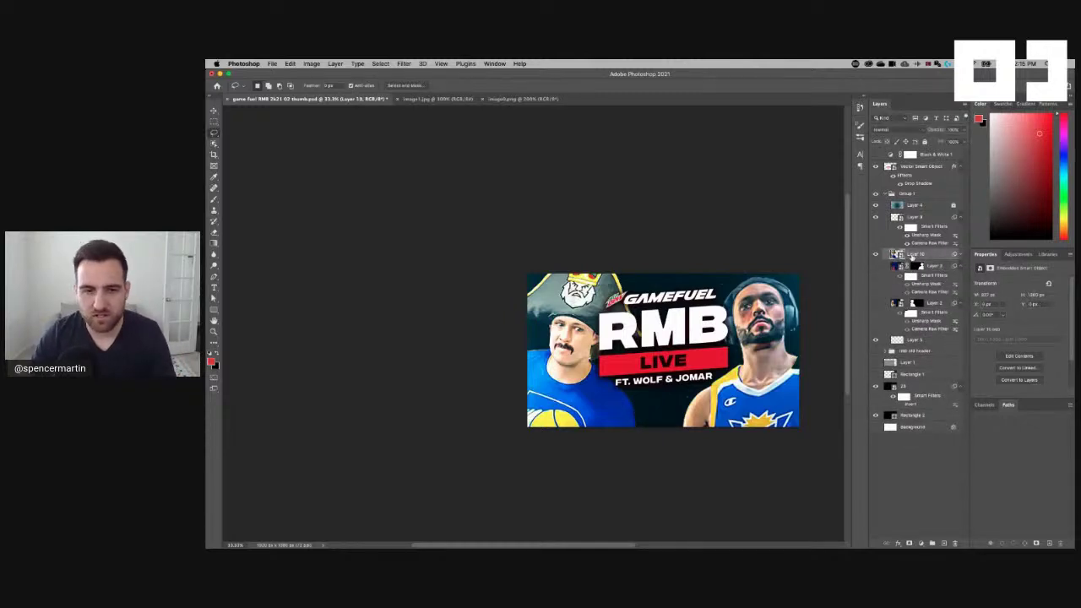
key(super+minus)
key(super+minus)
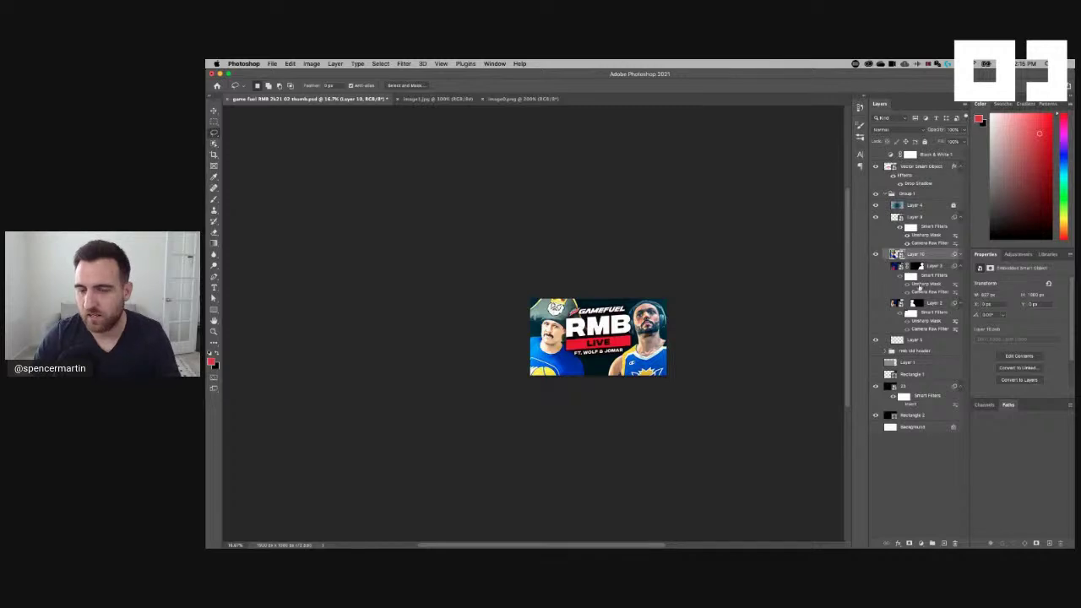
Rotate the pirate-hat player on Layer 10 about 10.6° counter-clockwise
key(super+t)
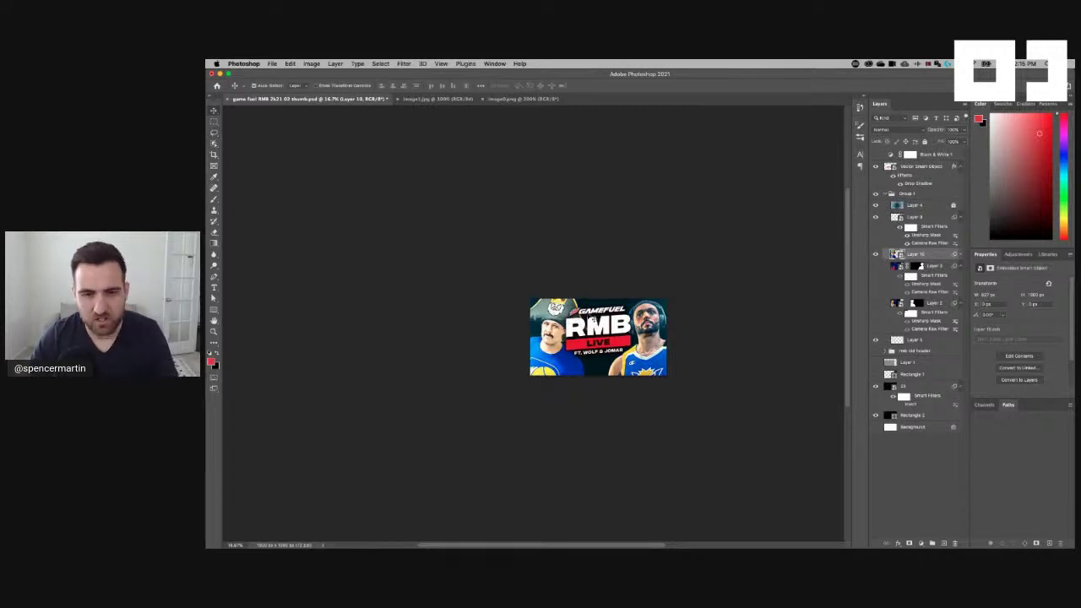
drag(581, 278, 581, 283)
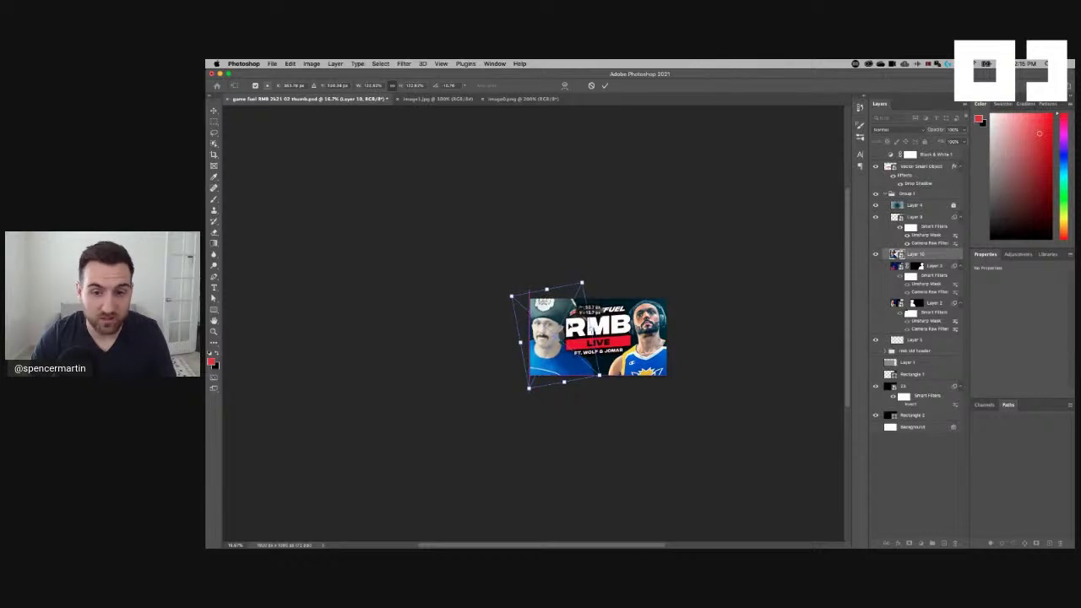
key(Return)
key(super+equal)
key(super+equal)
key(super+minus)
key(super+minus)
key(super+equal)
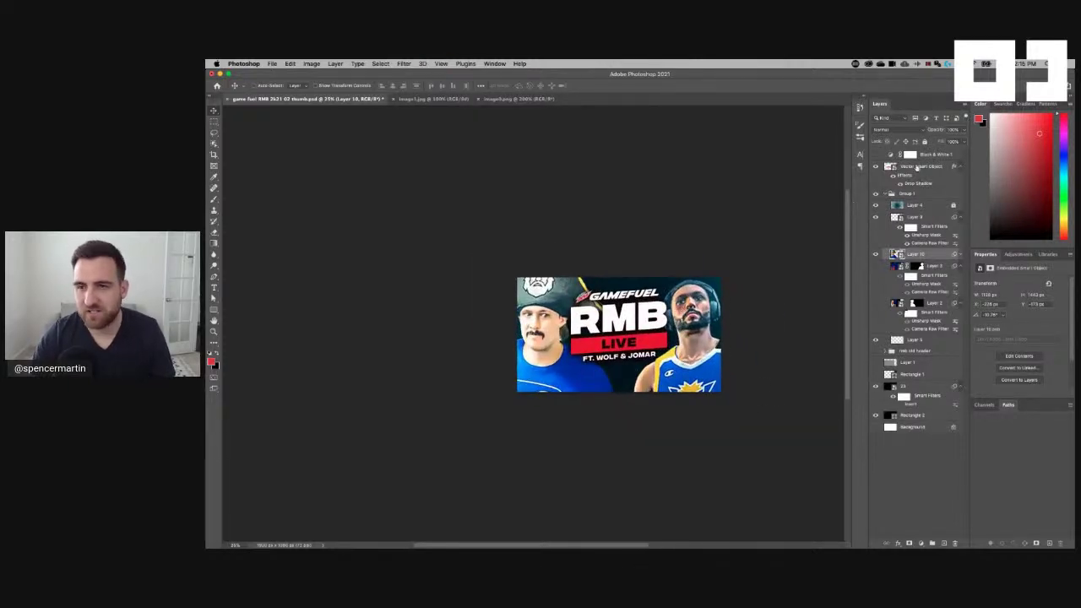
Shrink the RMB logo slightly around its centre with Free Transform
click(917, 168)
key(super+t)
drag(619, 288, 619, 294)
key(Return)
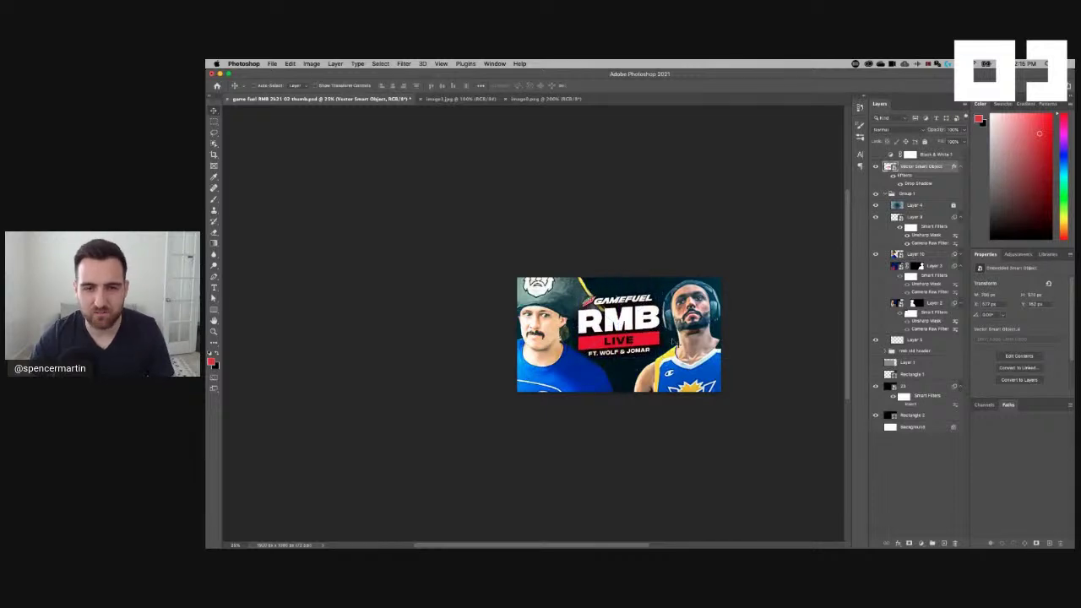
scroll(625, 323, down, 1)
scroll(642, 319, down, 1)
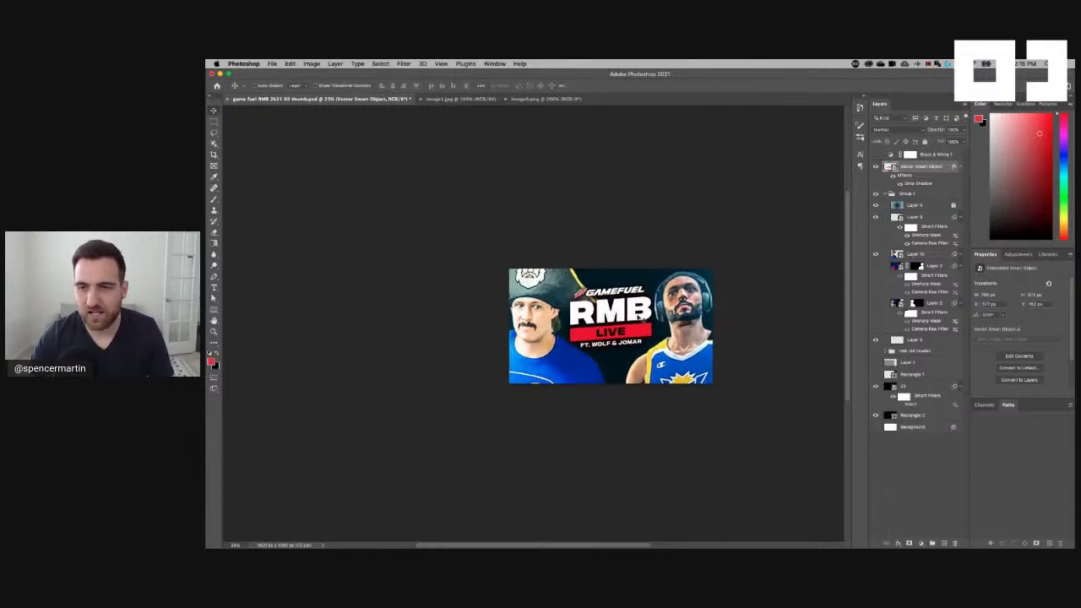
Add a blank mask to Layer 10, test two gradient fills on it and undo both
click(932, 255)
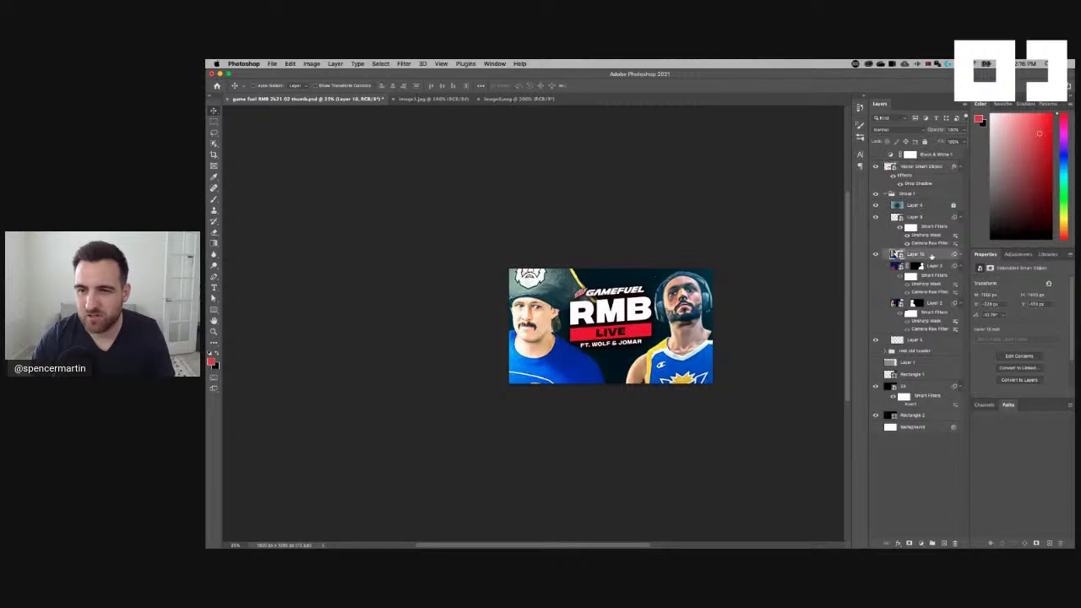
click(909, 542)
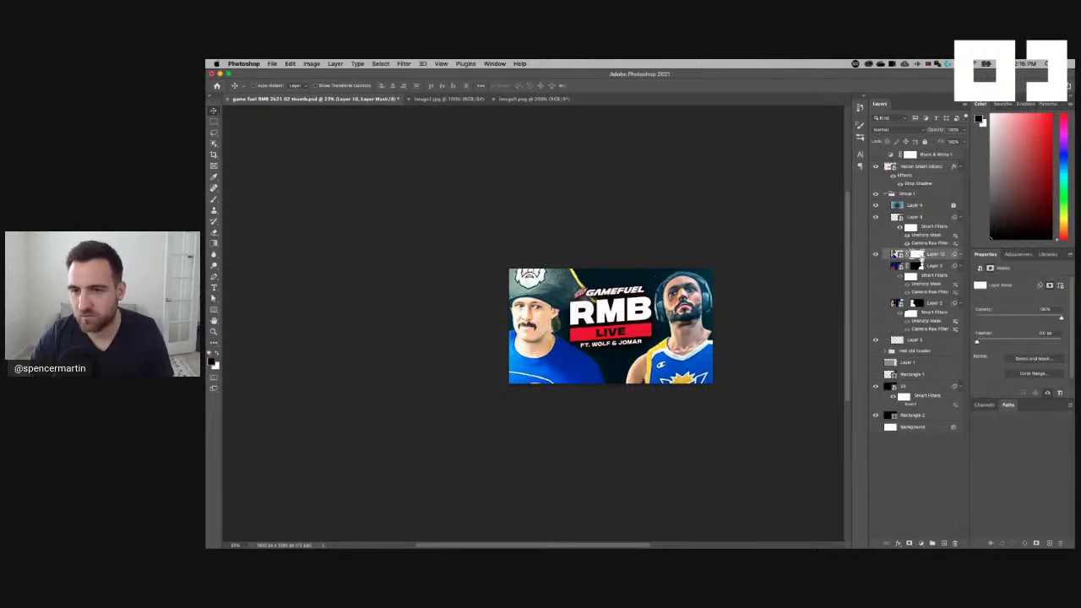
key(g)
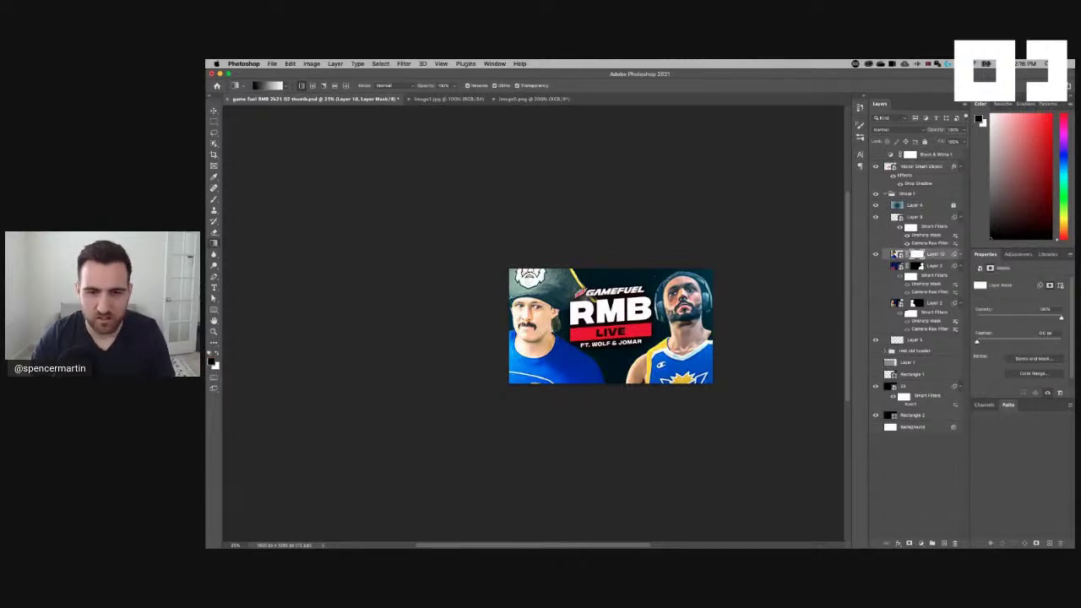
drag(579, 293, 596, 293)
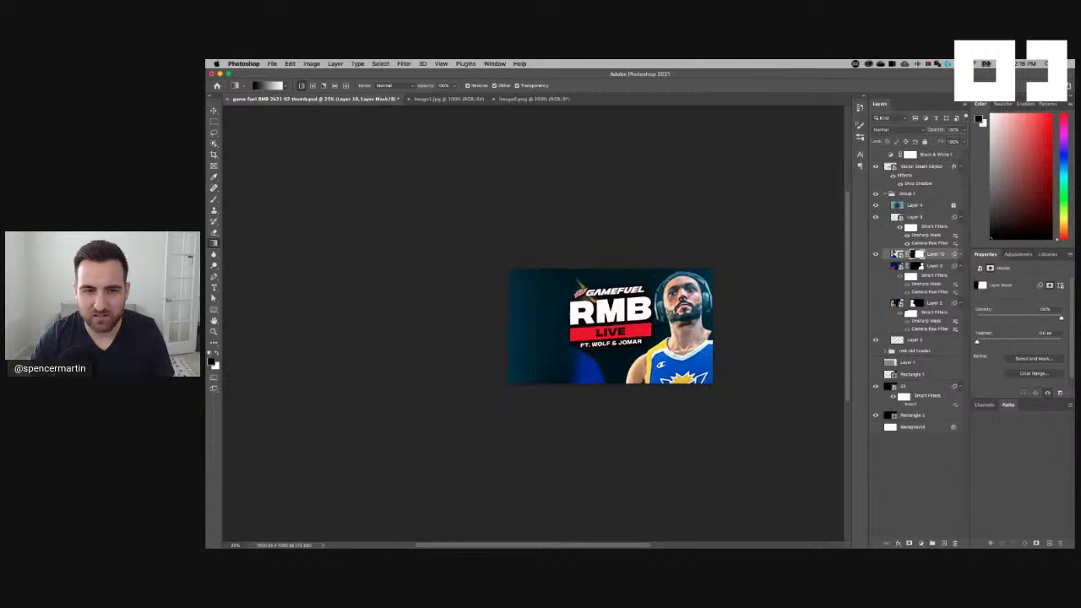
key(super+z)
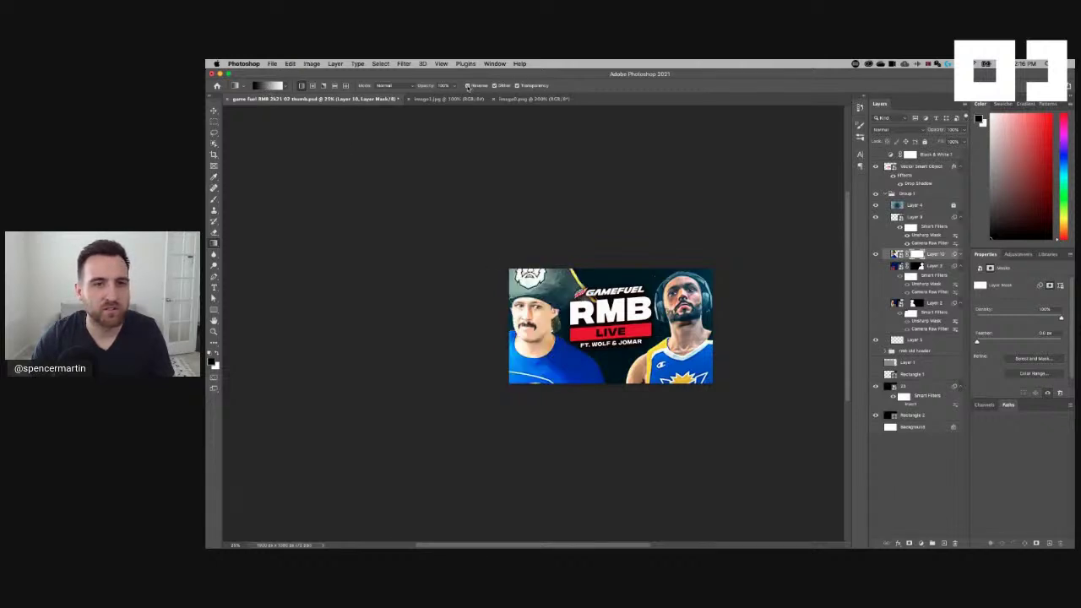
click(469, 86)
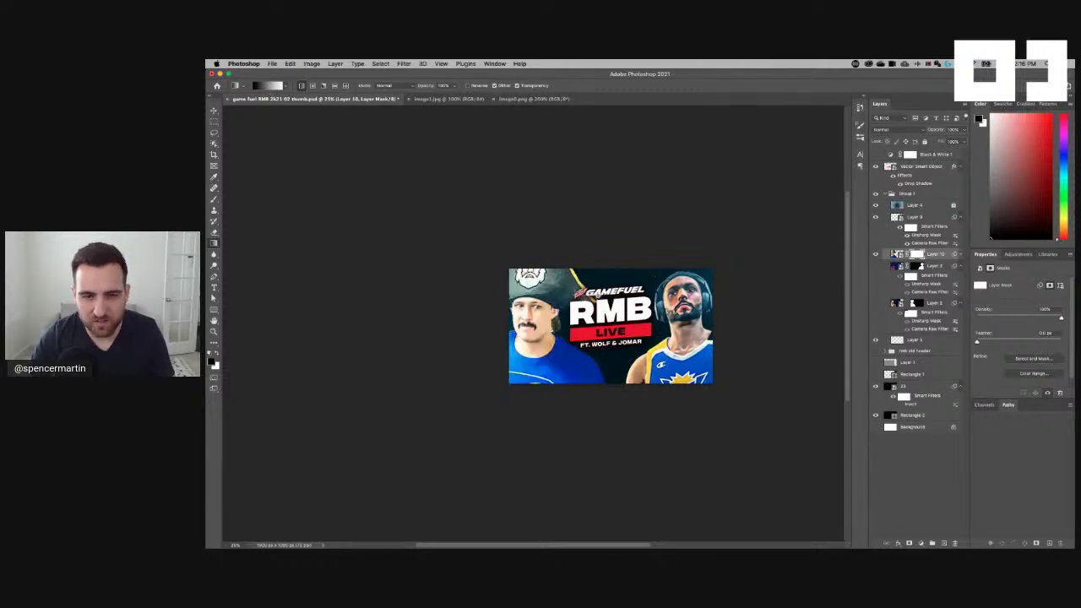
drag(594, 295, 572, 297)
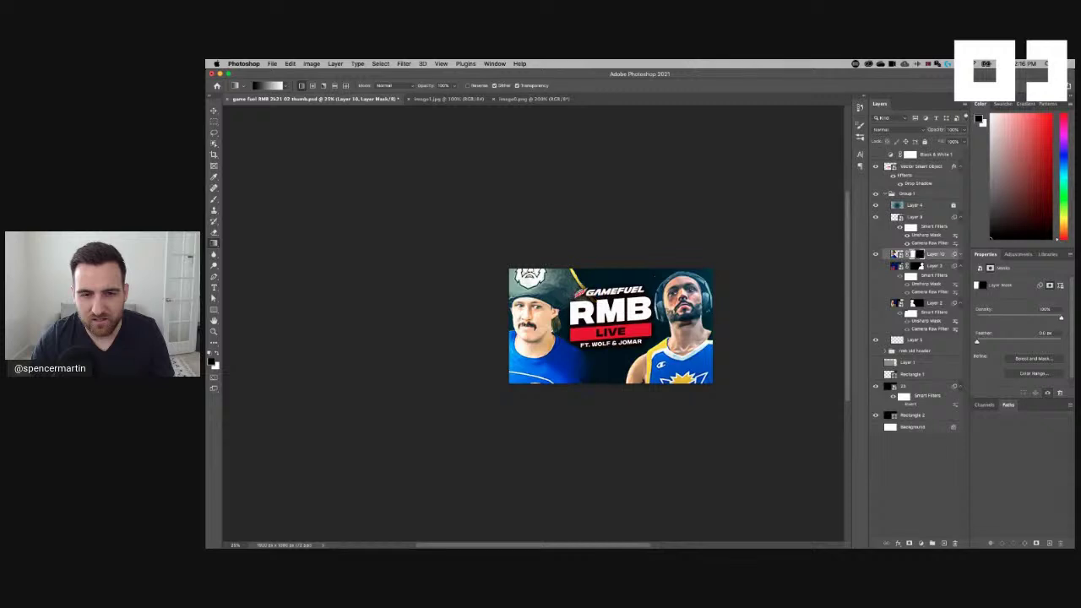
key(super+z)
key(super+equal)
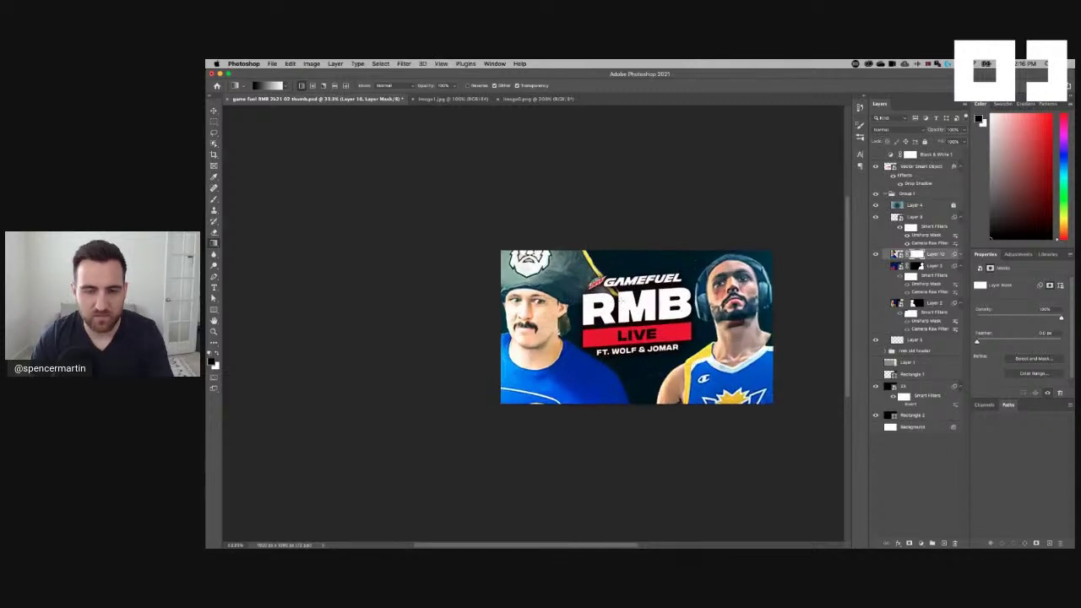
key(b)
click(257, 85)
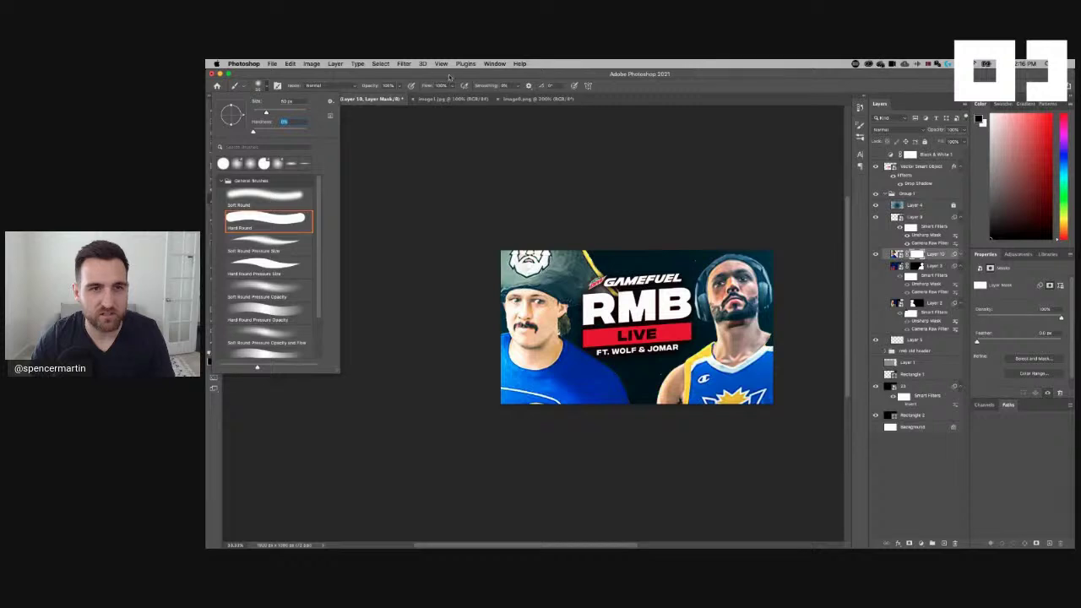
key(Return)
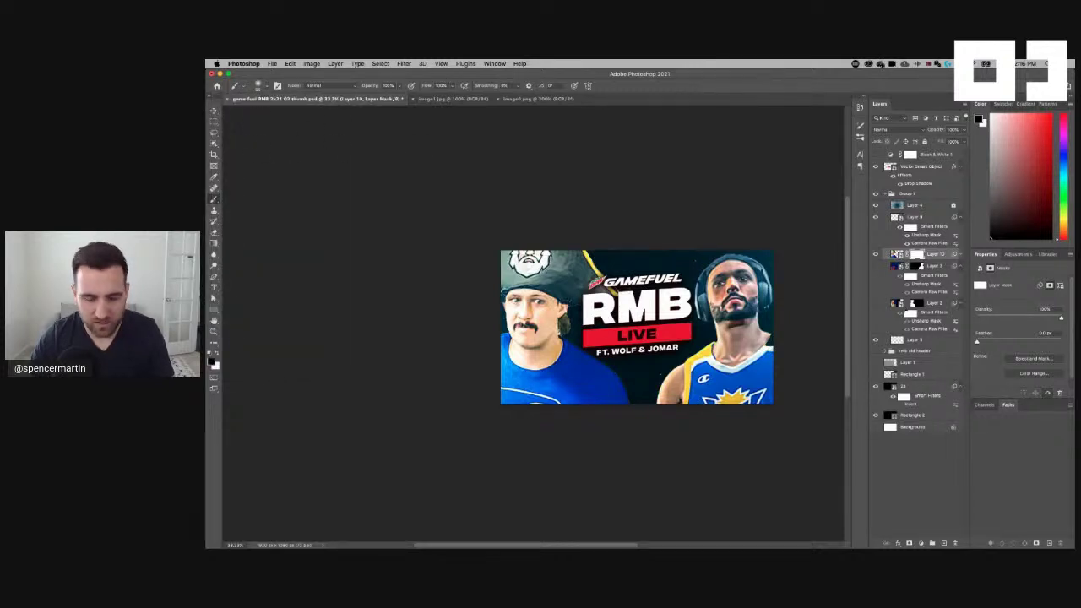
key(bracketright)
key(bracketright)
key(bracketright)
key(bracketright)
key(bracketright)
key(bracketright)
key(bracketright)
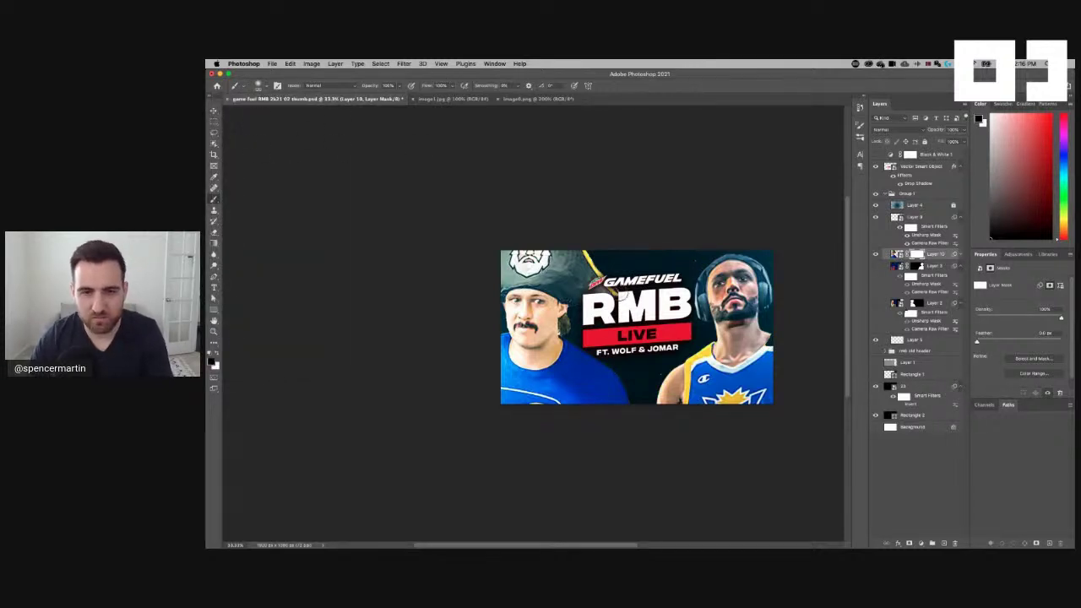
key(bracketleft)
key(bracketleft)
key(bracketleft)
key(bracketleft)
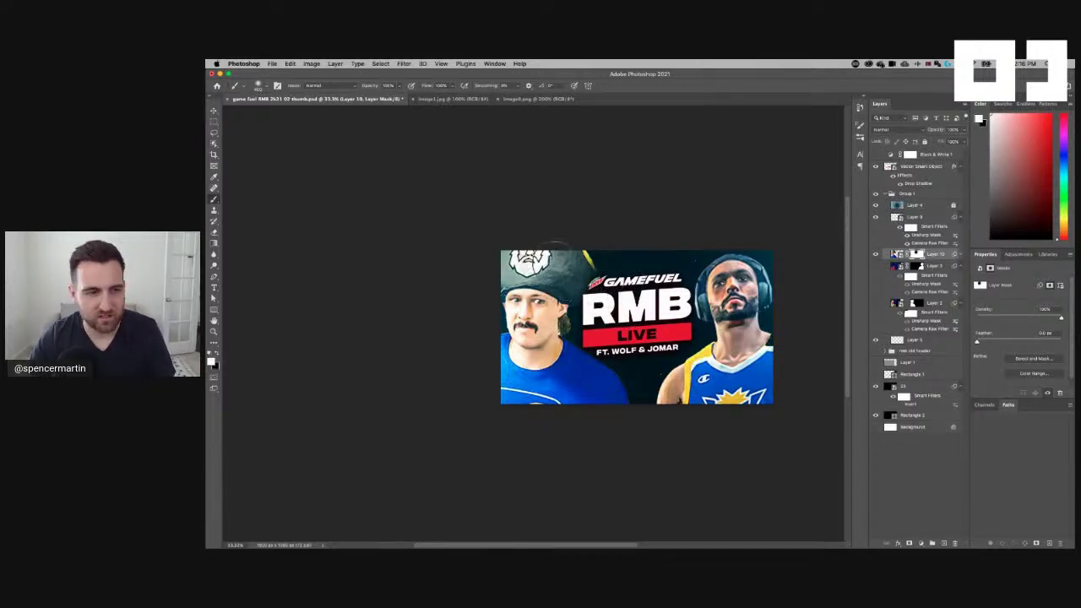
key(x)
key(x)
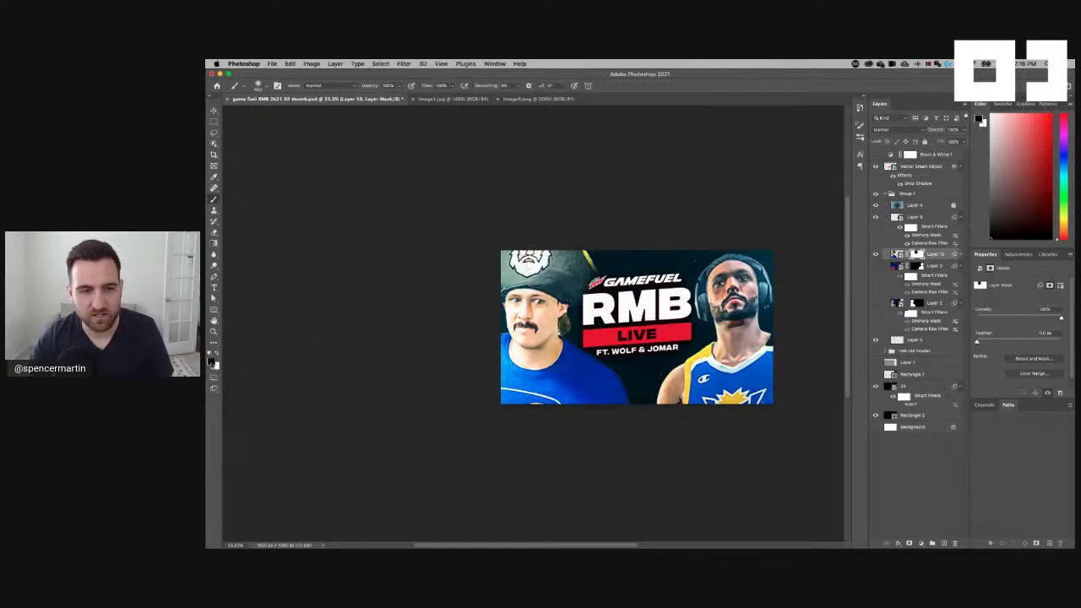
click(218, 358)
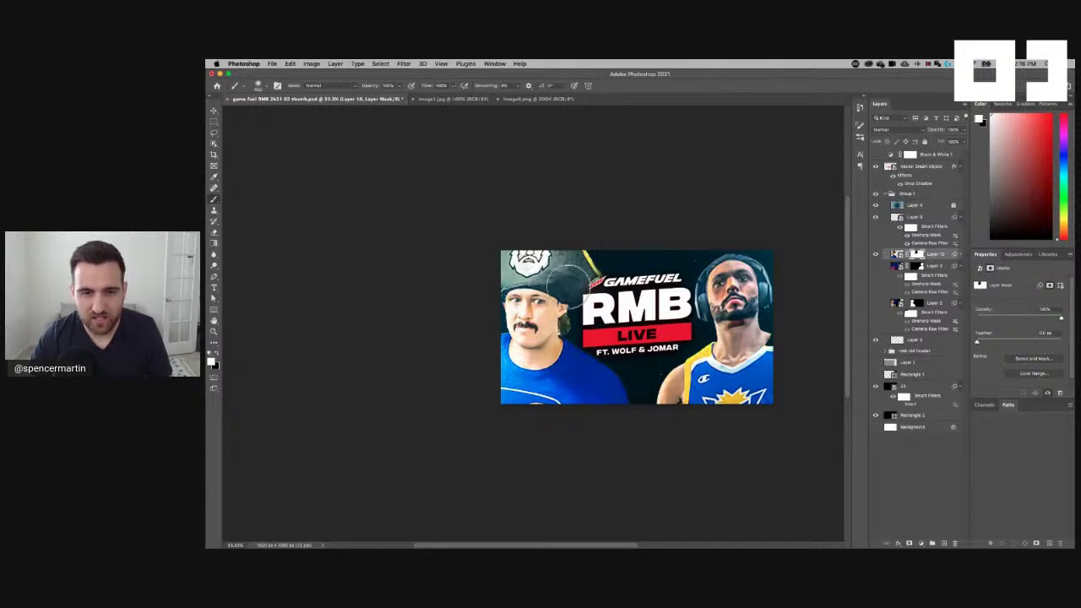
key(x)
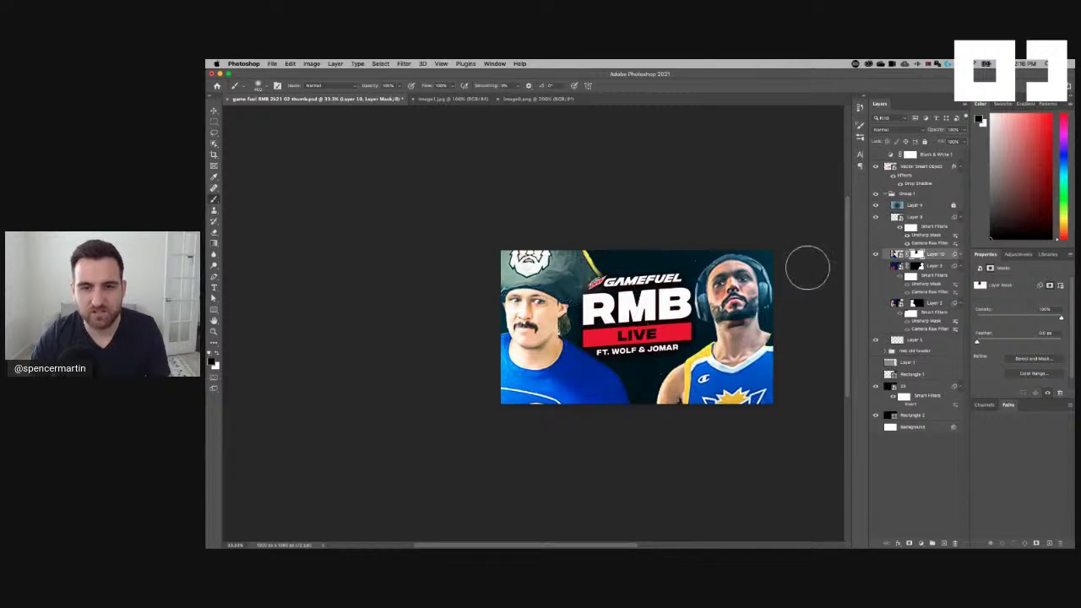
key(super+minus)
key(super+minus)
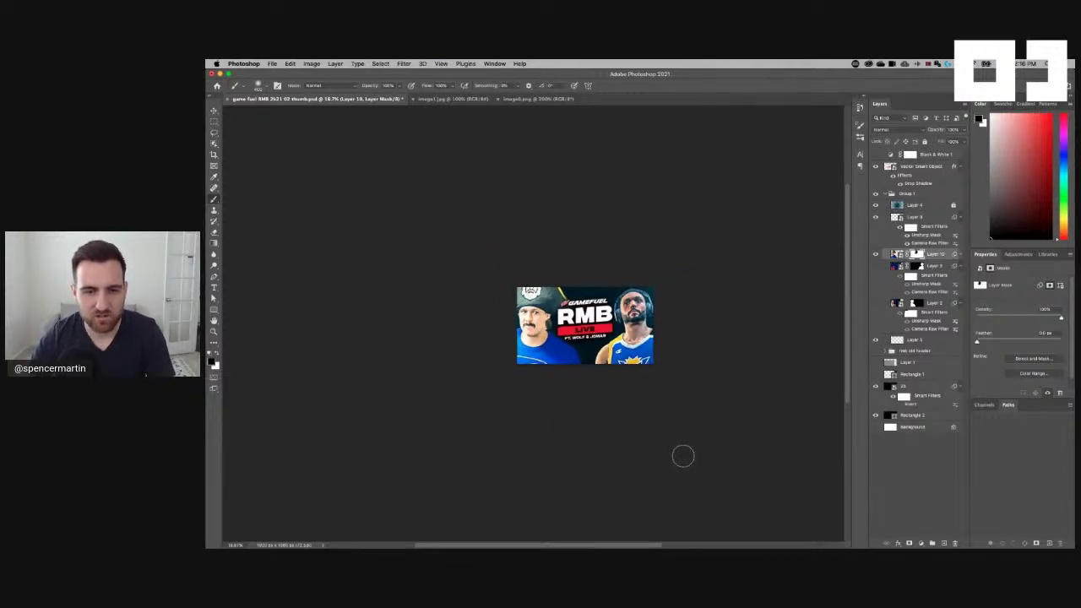
key(super+minus)
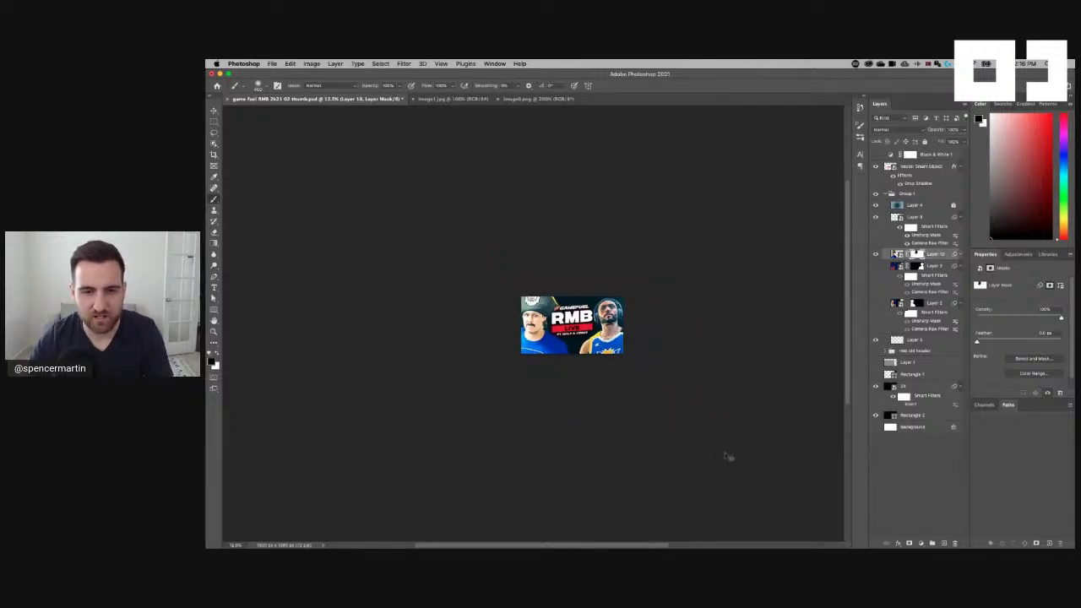
key(super+plus)
key(super+plus)
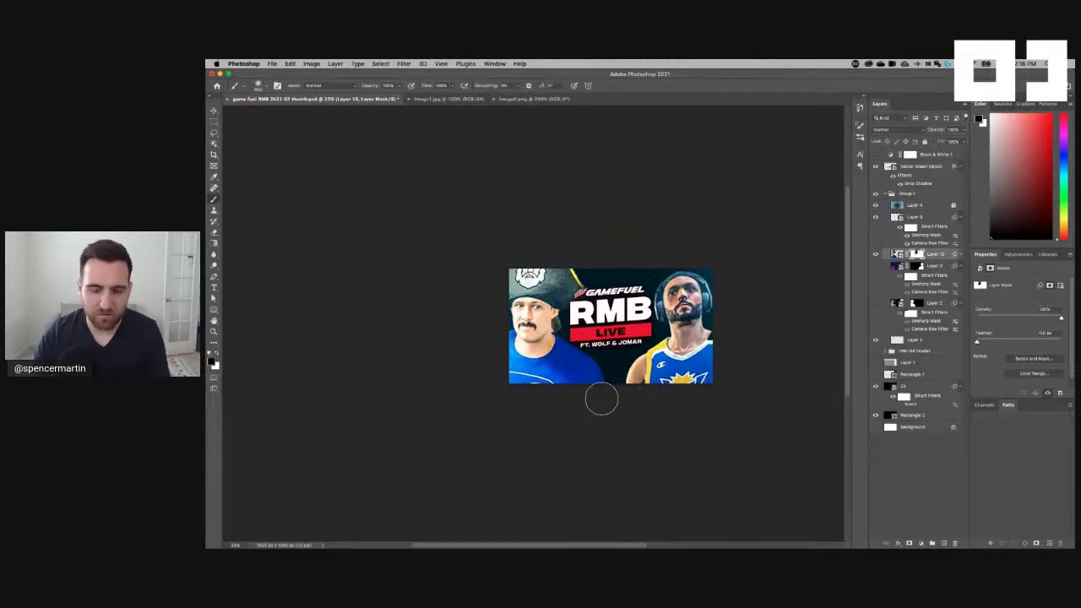
key(super+plus)
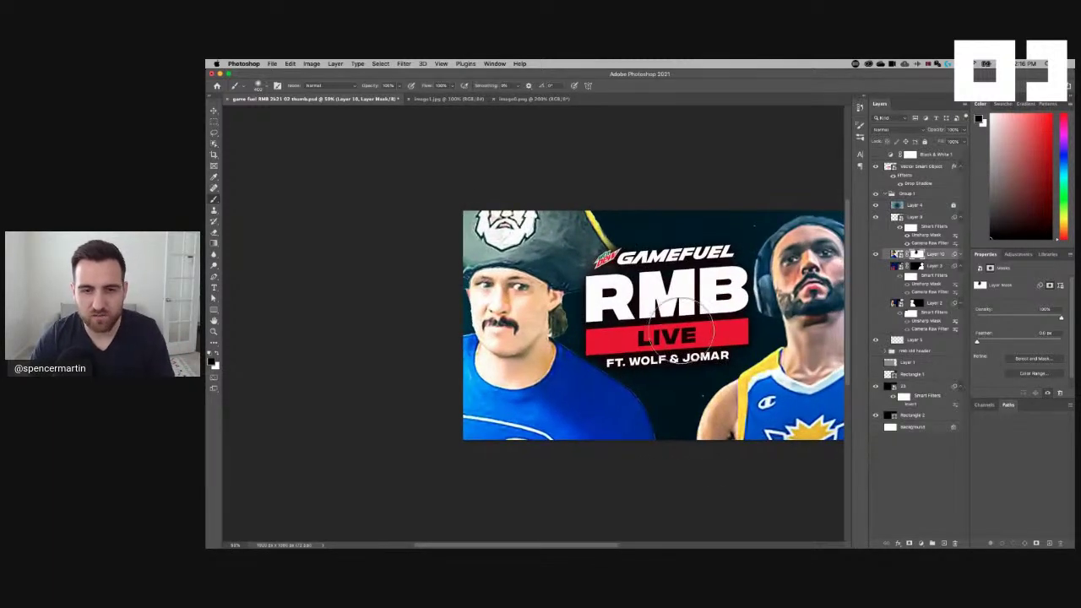
key(super+plus)
key(v)
scroll(754, 302, down, 2)
scroll(754, 302, right, 3)
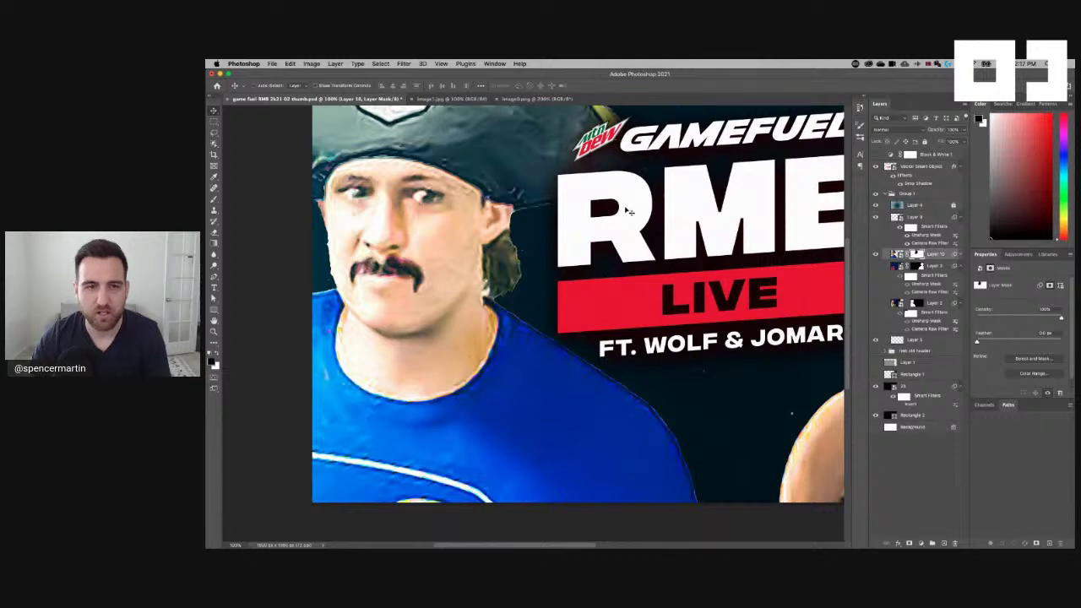
key(super+minus)
key(super+minus)
key(super+minus)
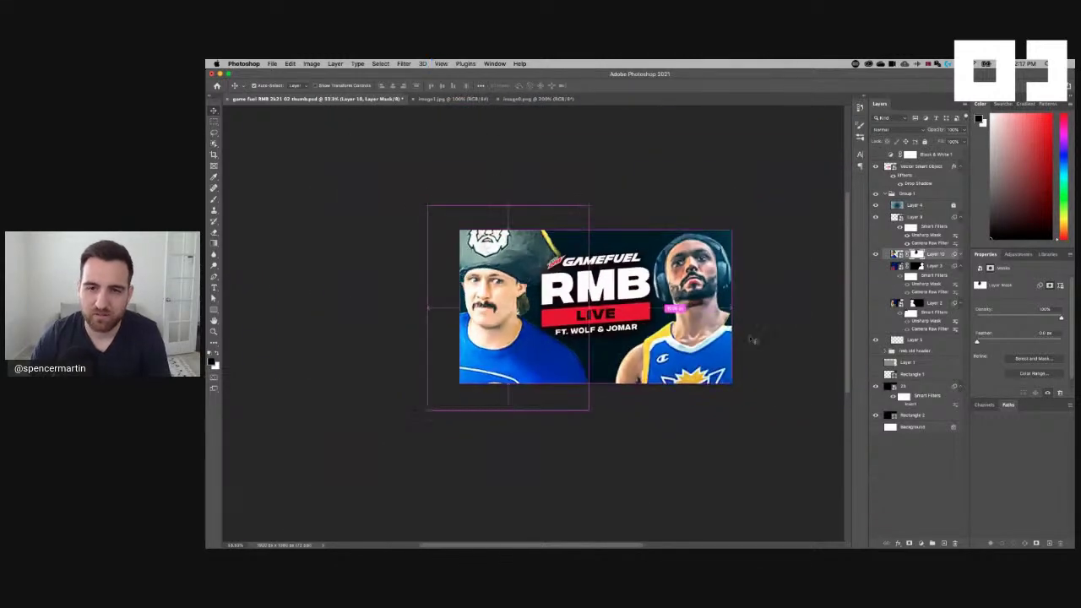
key(super+plus)
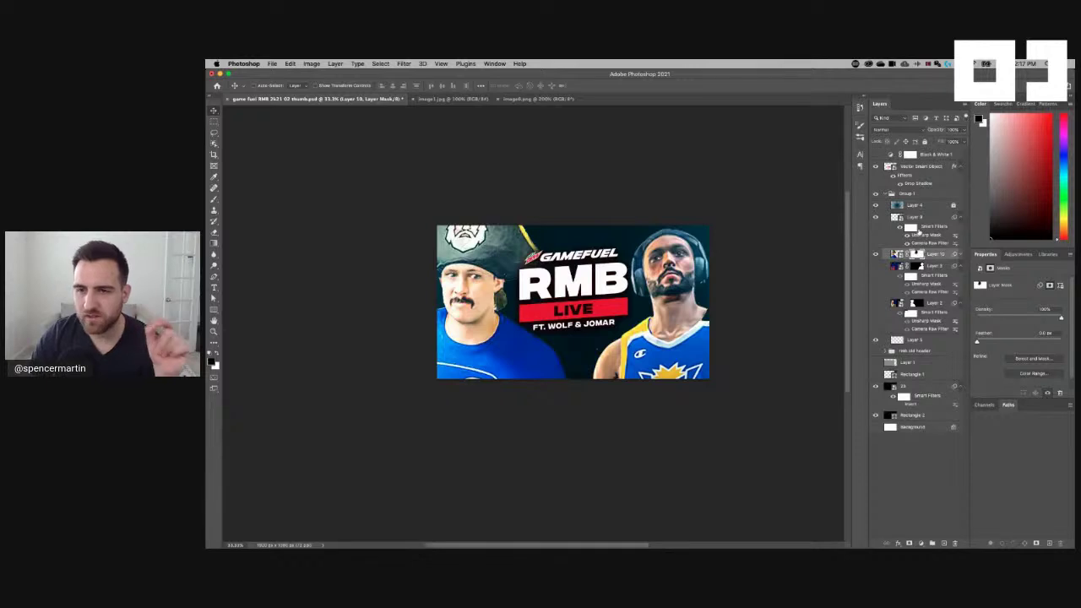
click(875, 218)
click(876, 218)
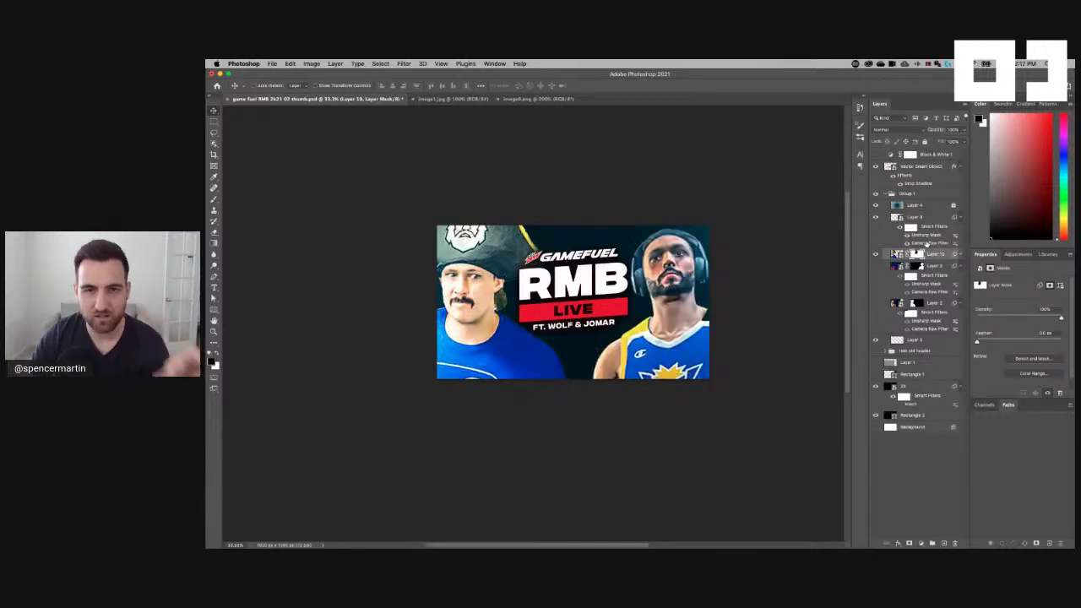
click(926, 241)
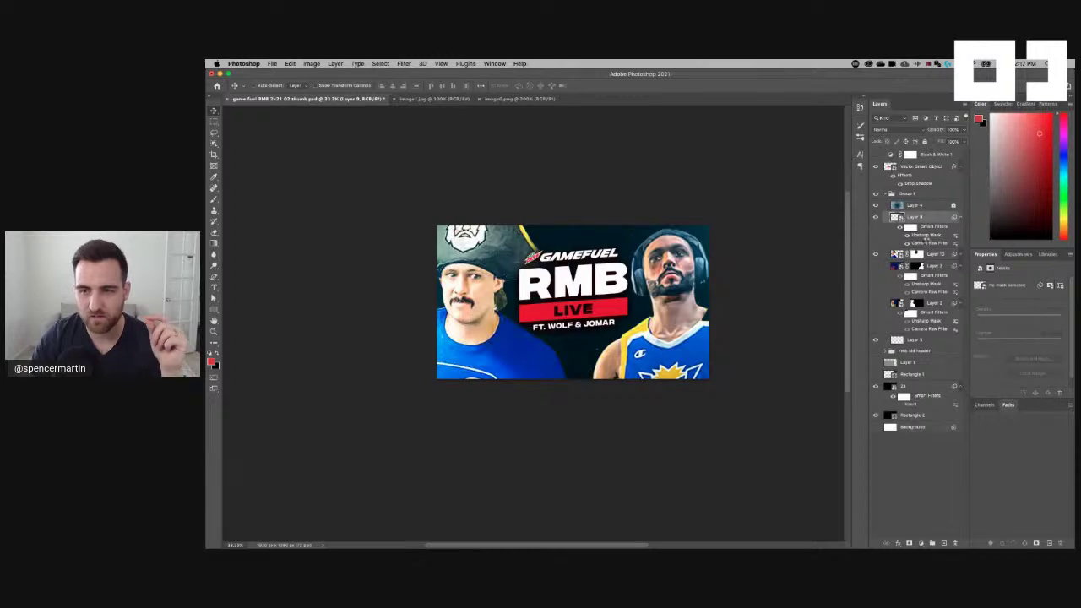
Raise the Detail sharpening in Layer 9's Camera Raw filter for the headphone player
double_click(927, 241)
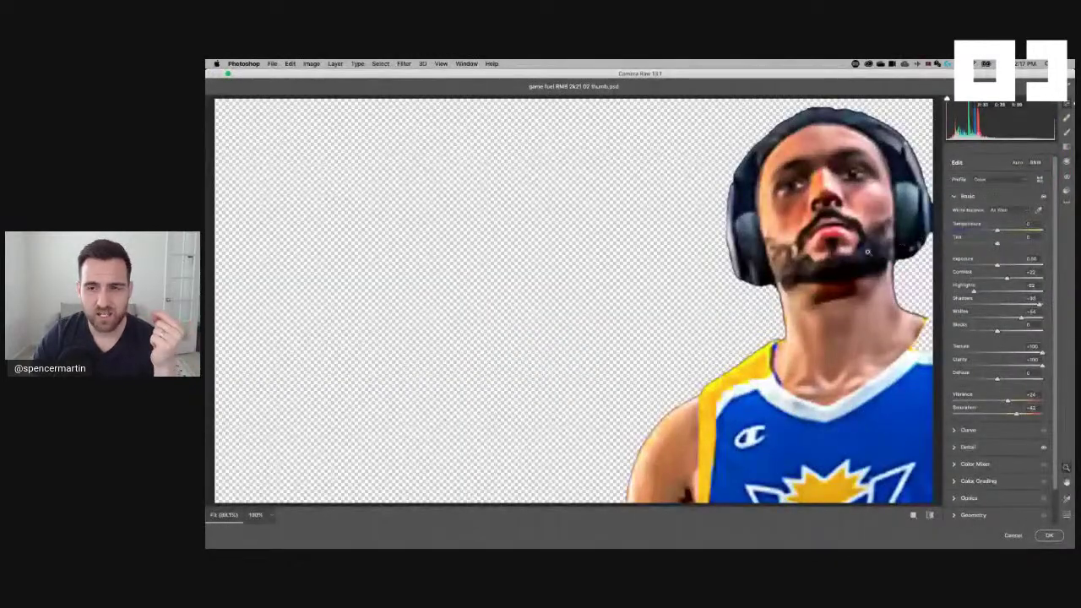
double_click(1065, 481)
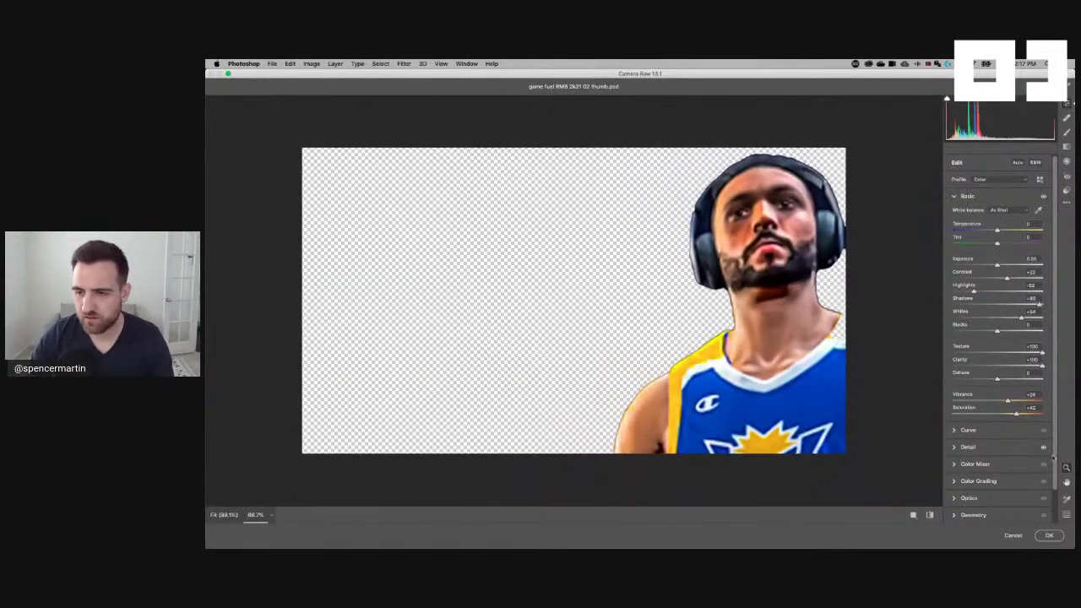
click(954, 447)
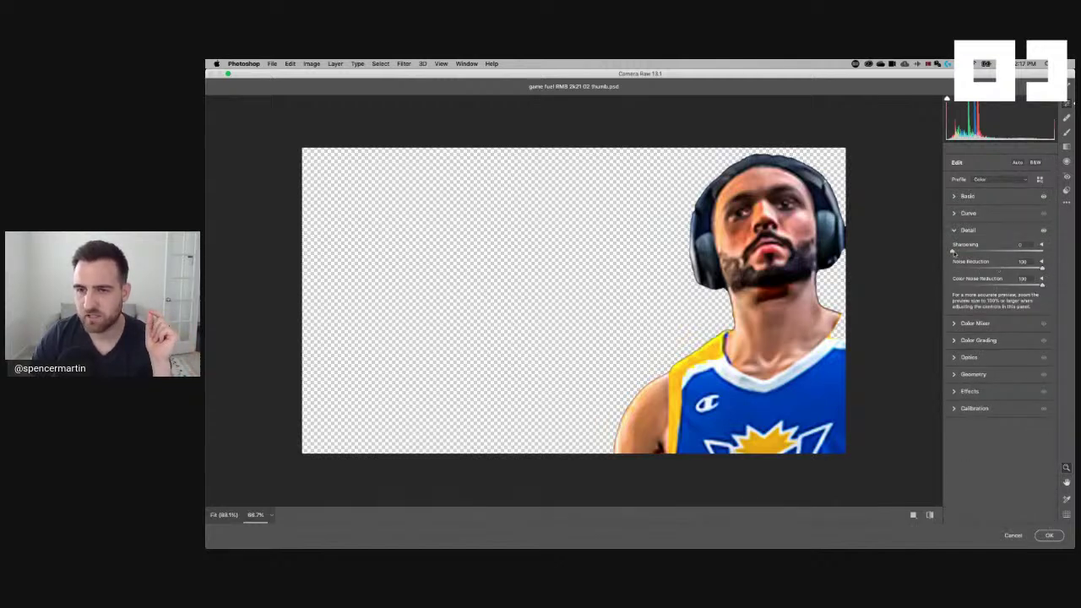
drag(953, 252, 980, 252)
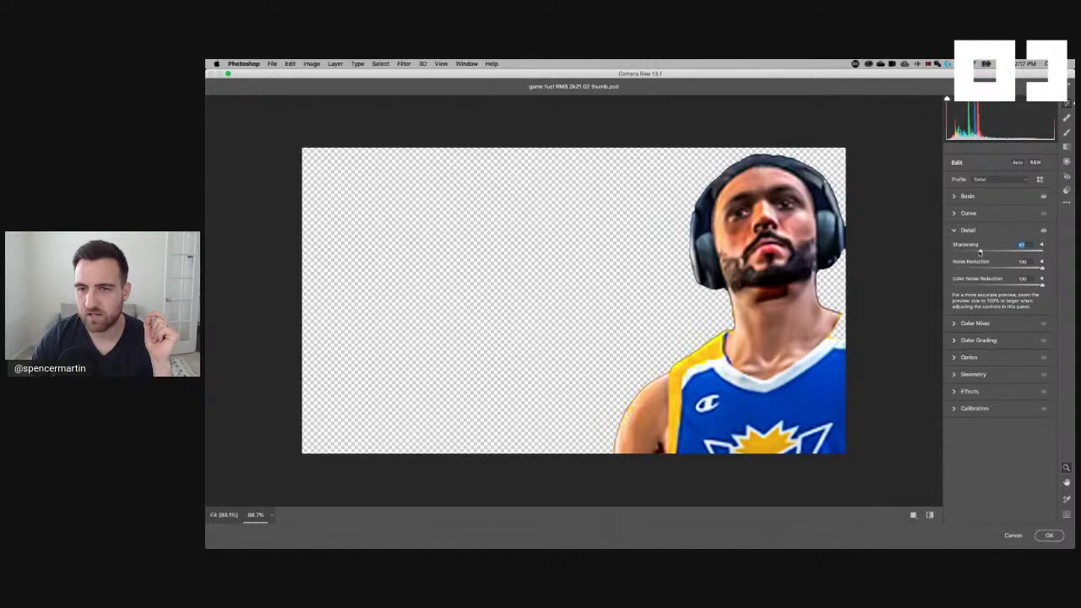
click(1049, 534)
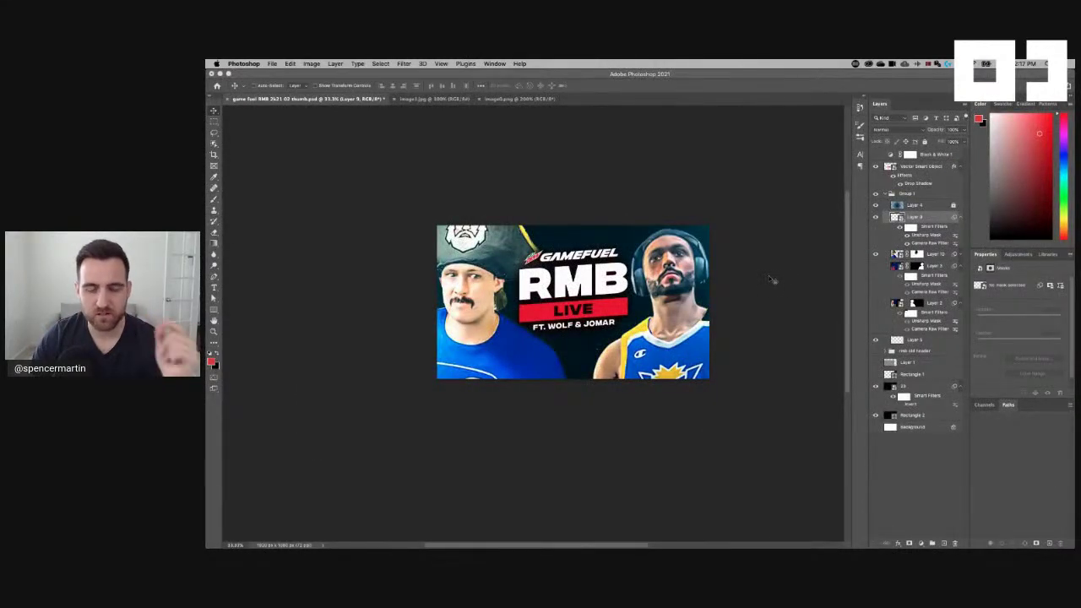
key(super+minus)
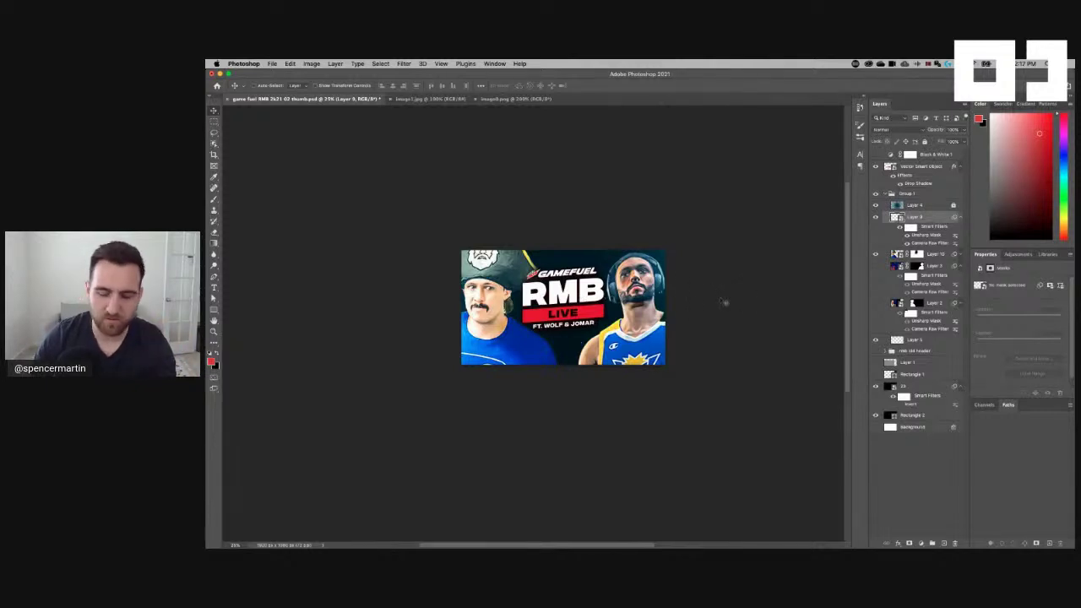
click(959, 255)
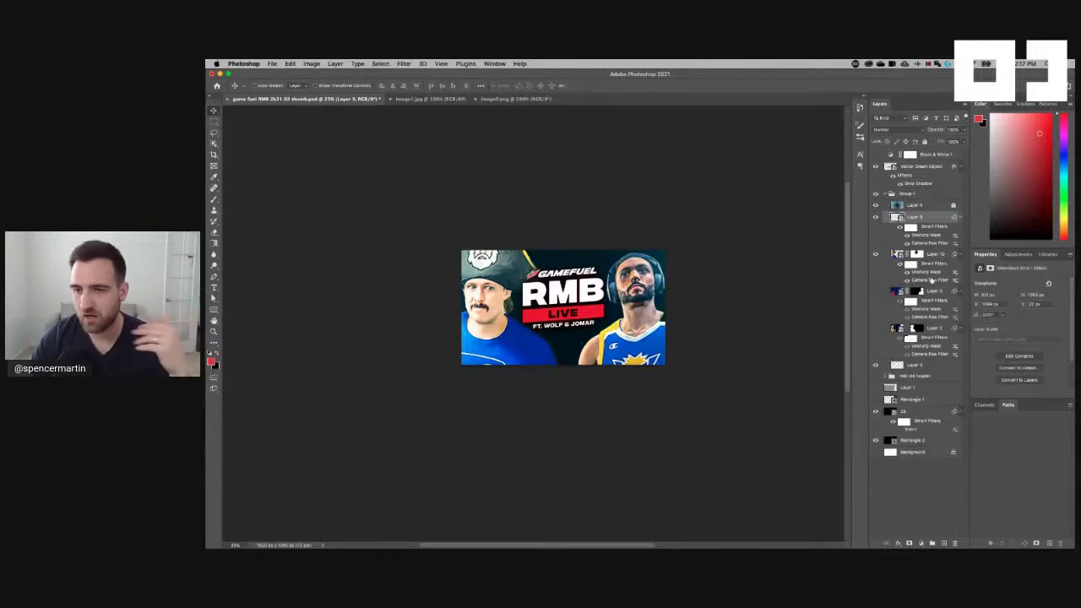
click(933, 281)
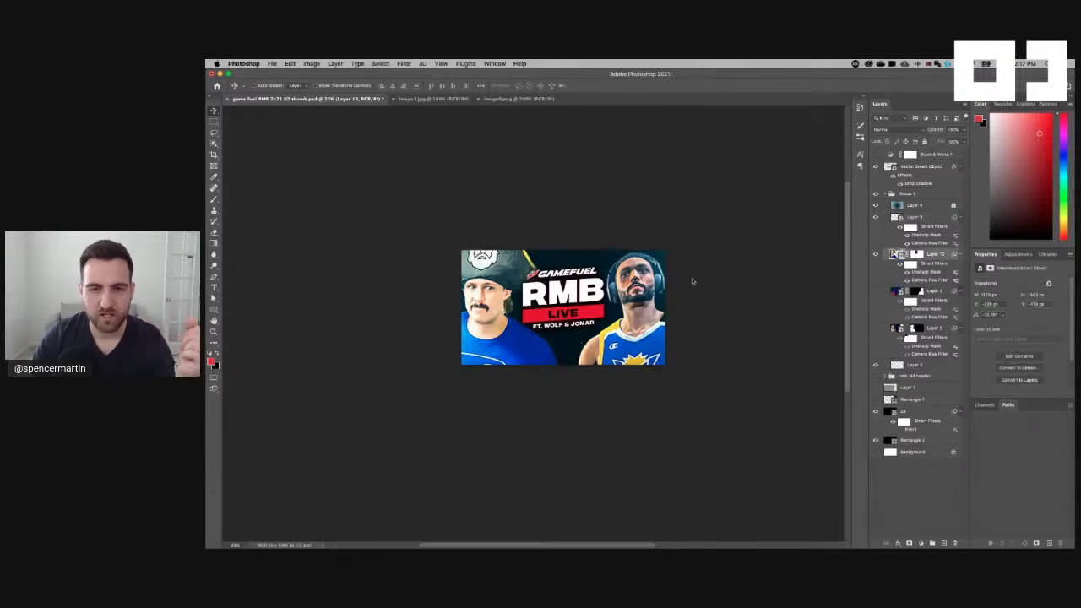
key(super+shift+a)
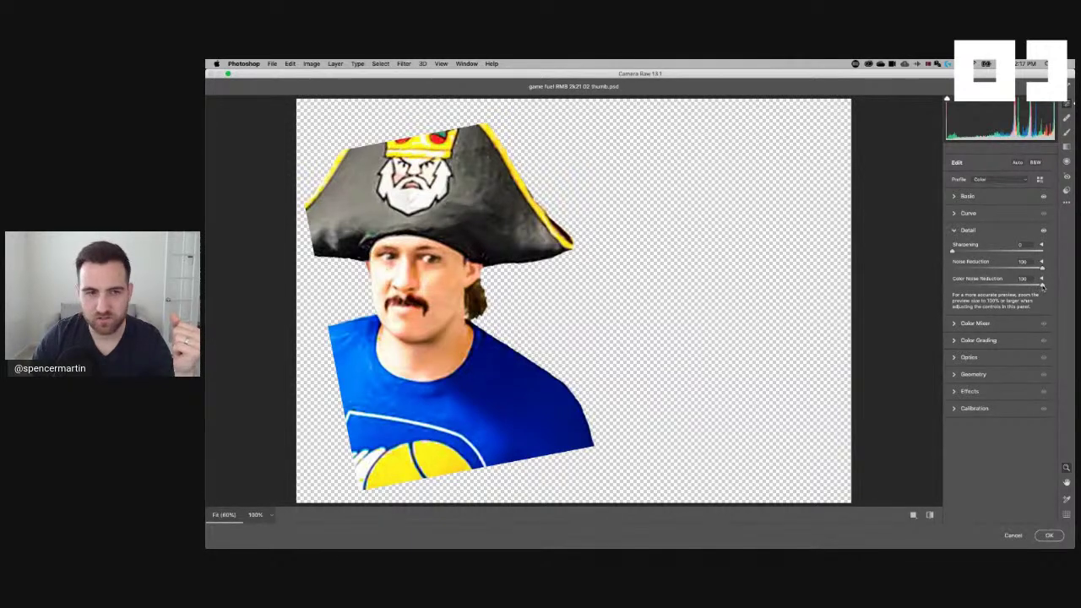
drag(1006, 281, 950, 285)
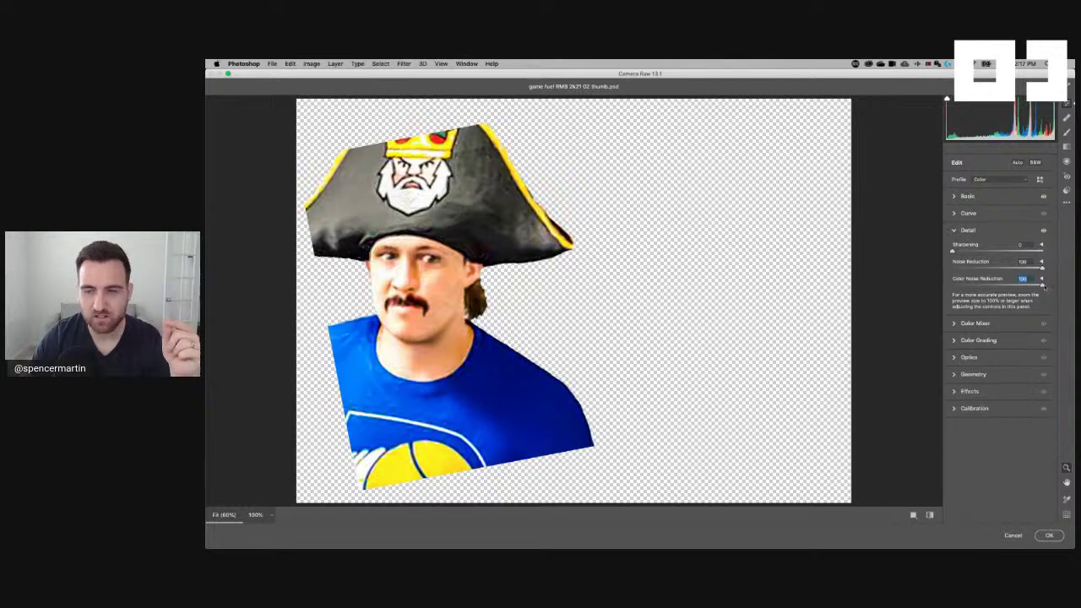
scroll(840, 287, up, 10)
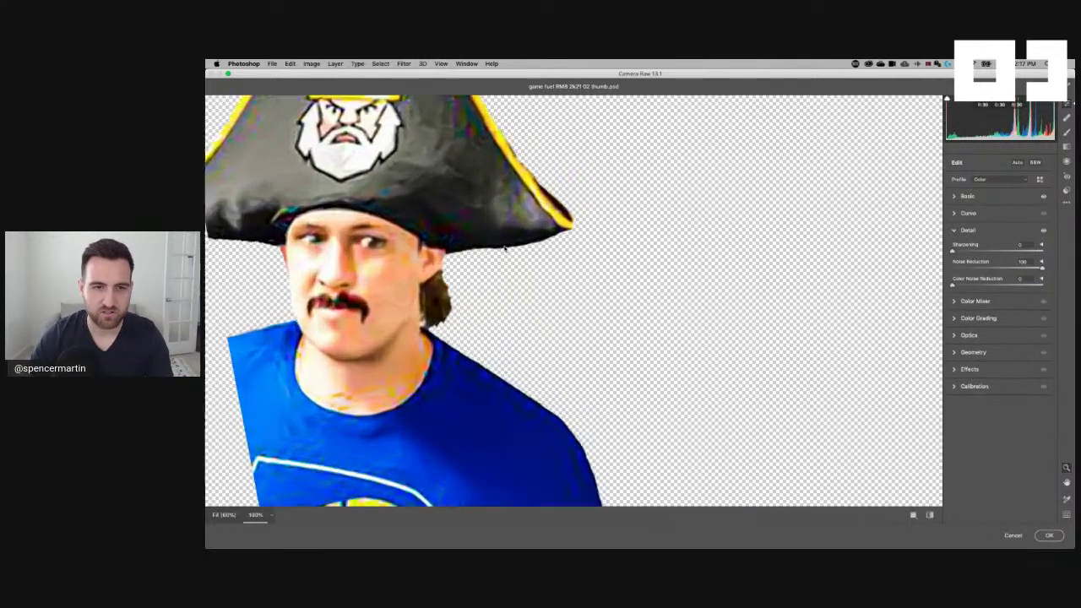
scroll(803, 410, up, 10)
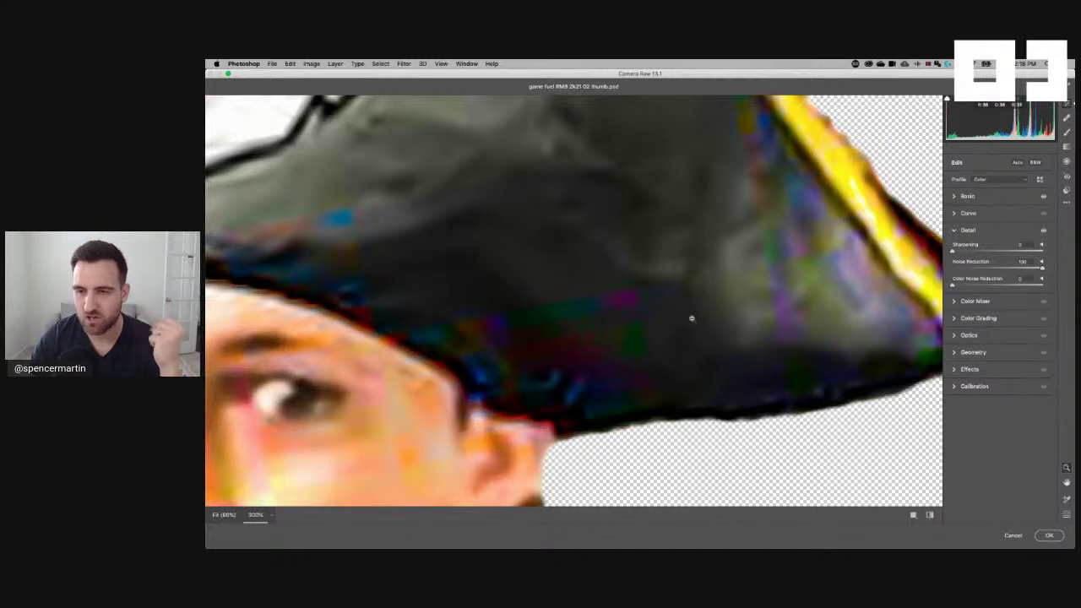
drag(962, 286, 1049, 288)
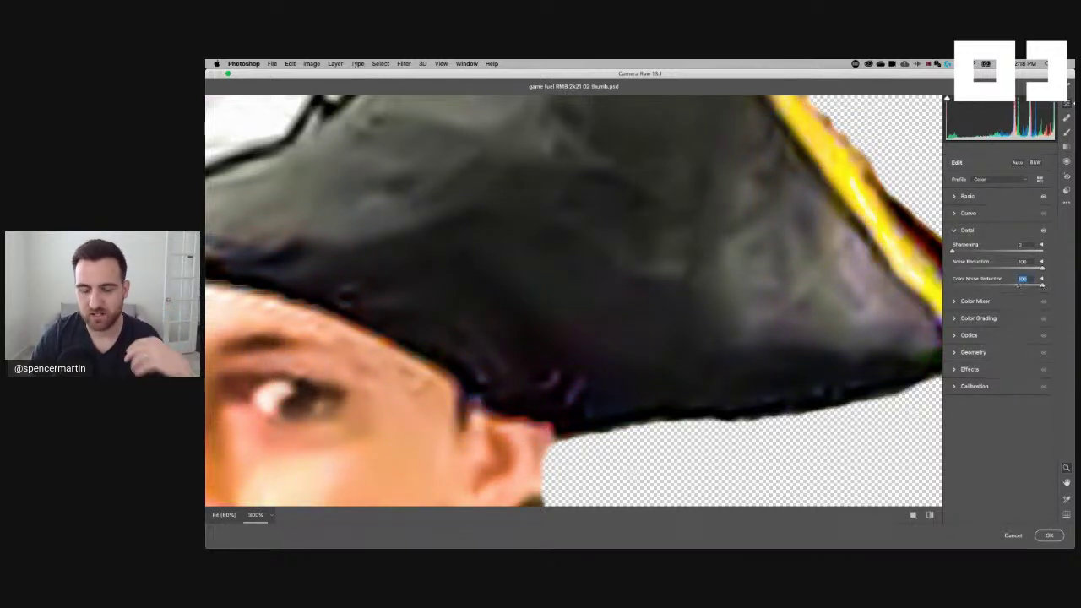
key(super+minus)
key(super+minus)
key(super+plus)
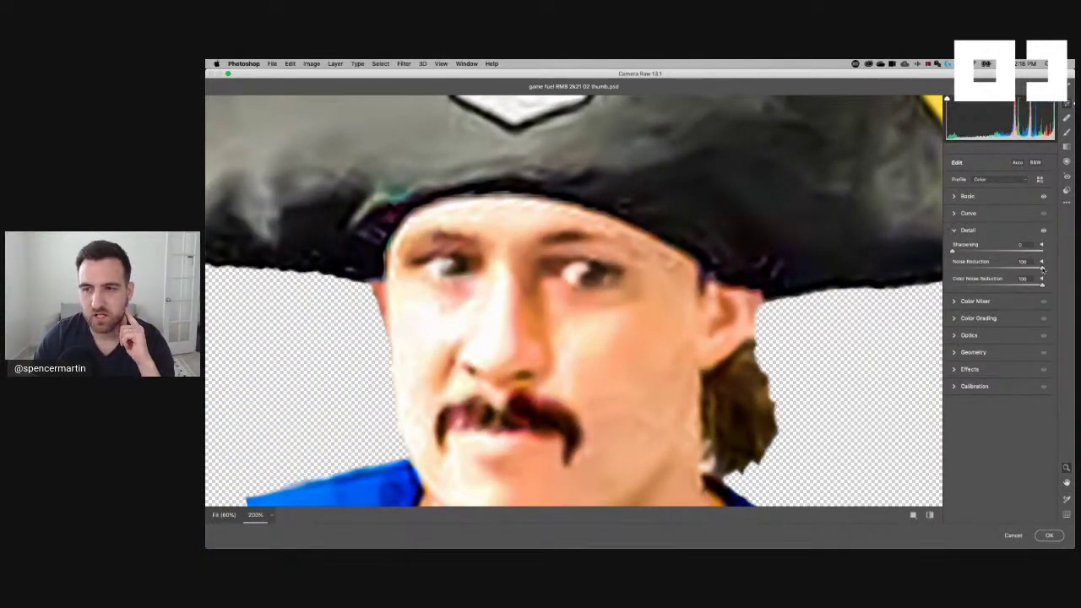
drag(1042, 266, 955, 270)
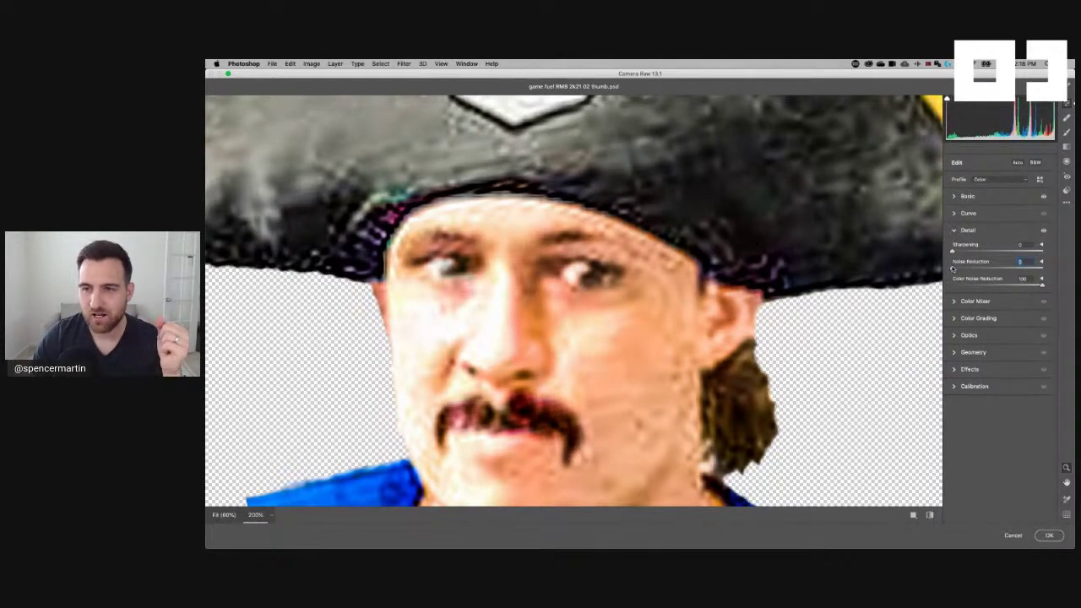
drag(1003, 268, 1064, 270)
key(super+0)
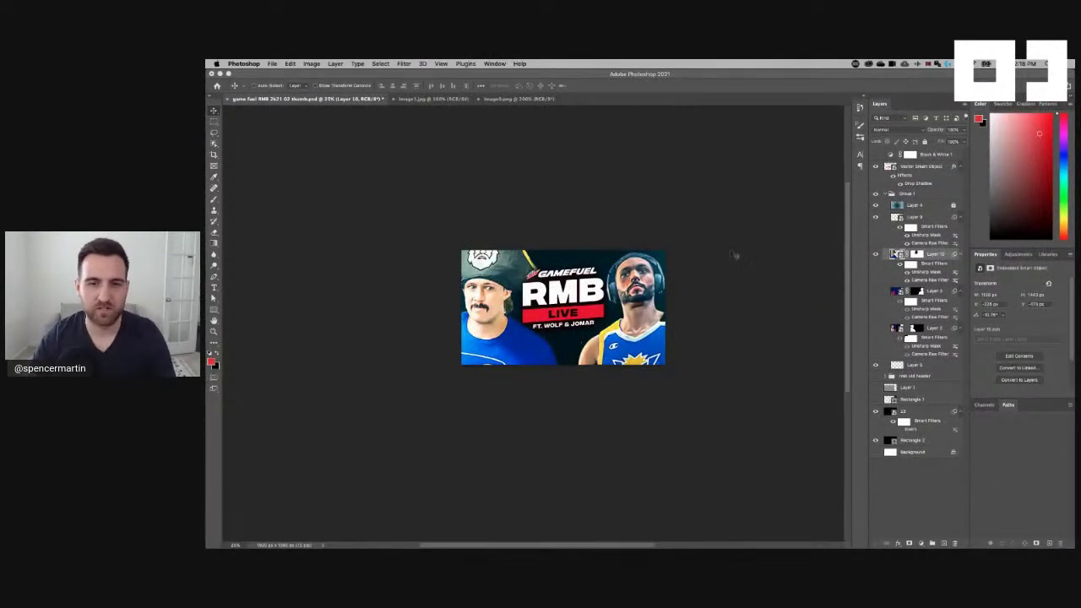
Nudge the GAMEFUEL logo layer a few pixels down
key(super+minus)
key(super+plus)
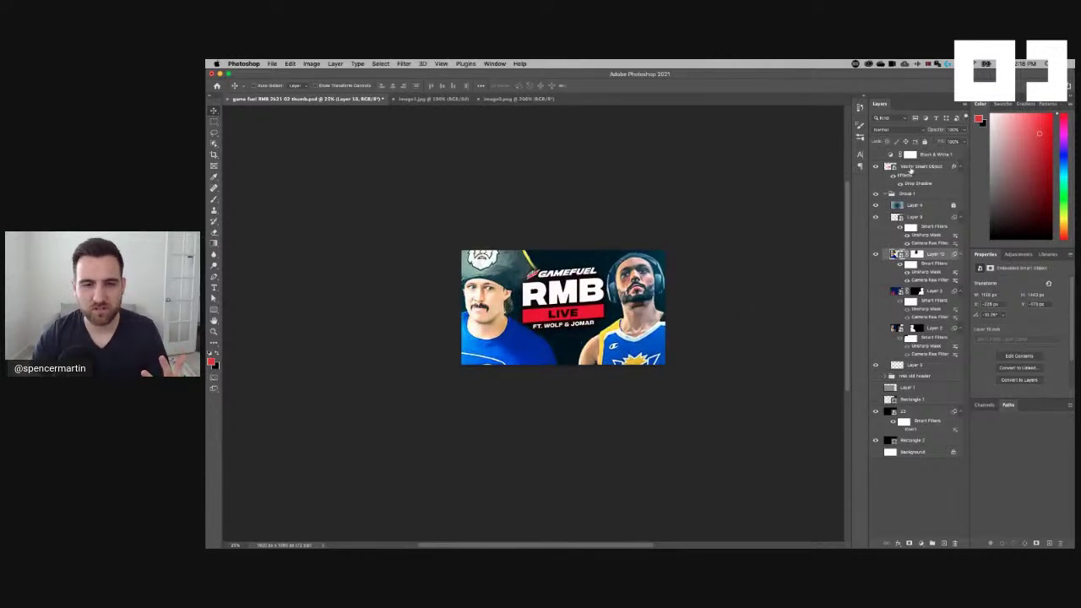
click(910, 167)
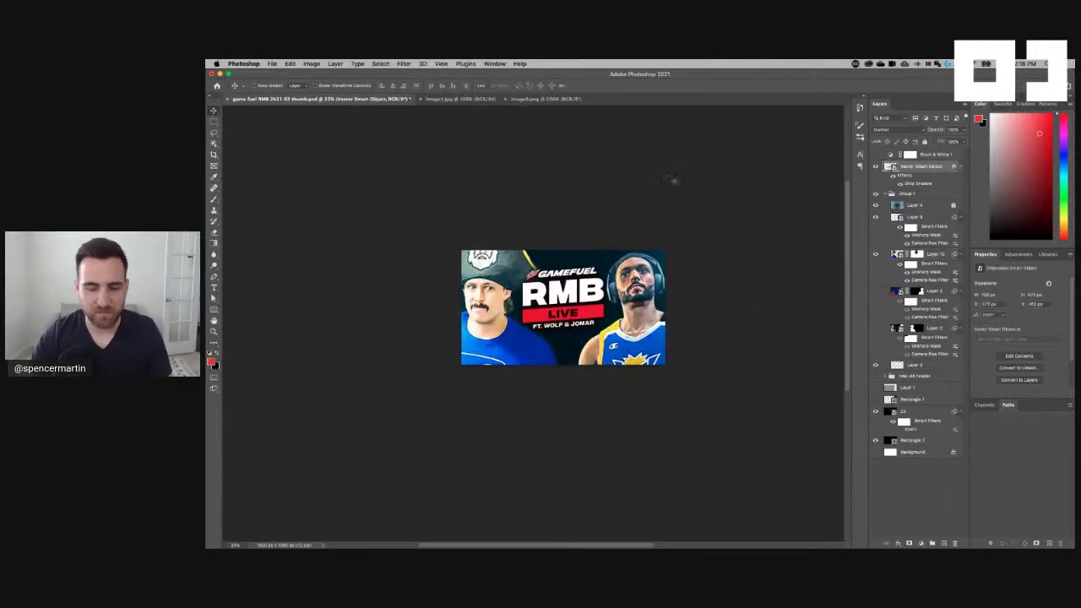
key(shift+Down)
key(shift+Down)
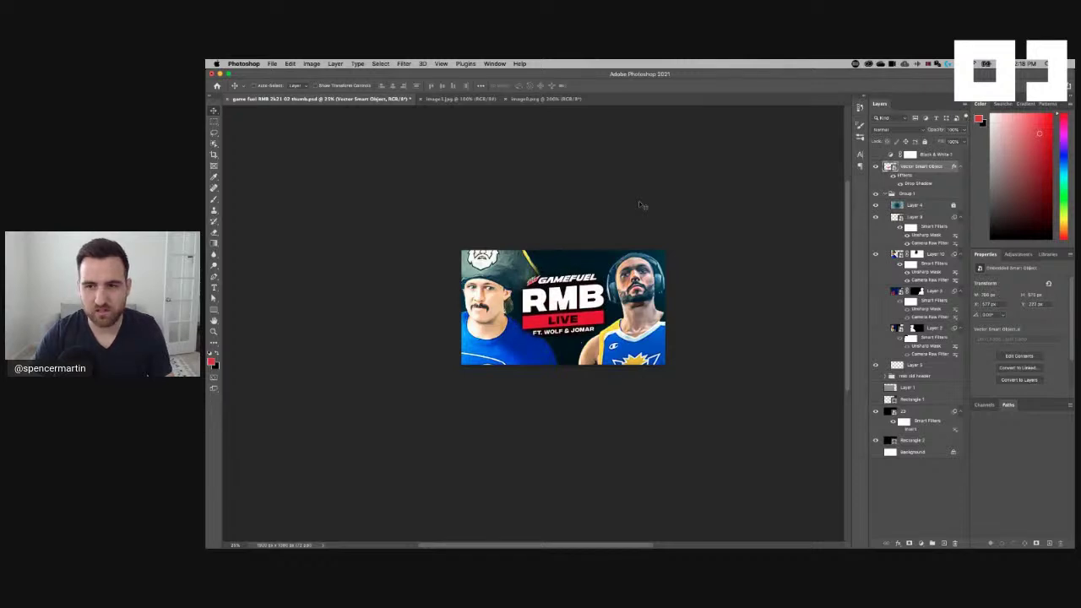
Open Select and Mask on Layer 10, the pirate-hat player, and cancel without changes
click(908, 253)
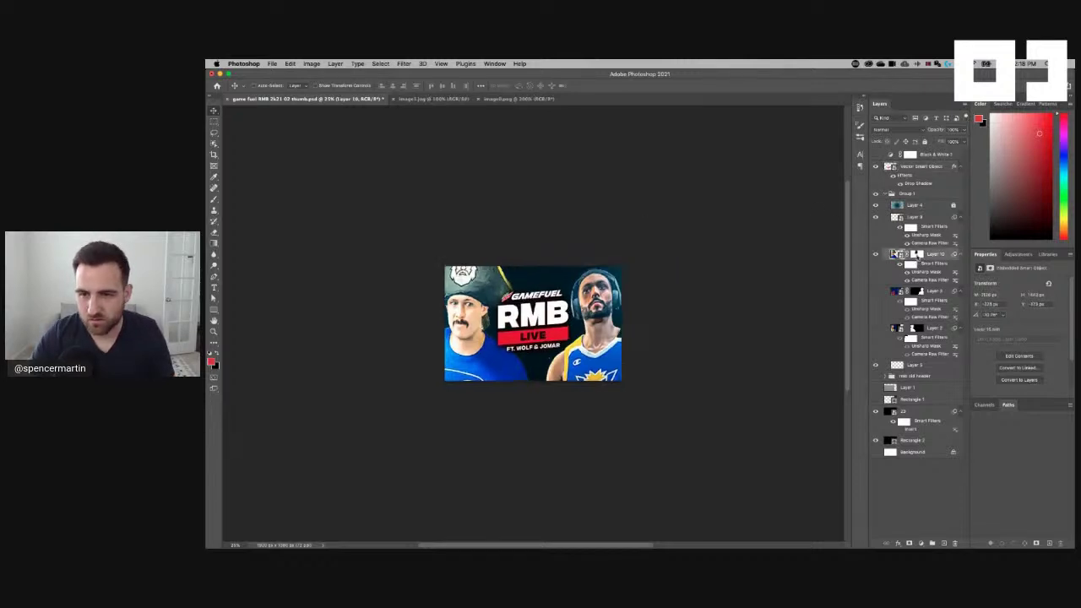
key(super+alt+r)
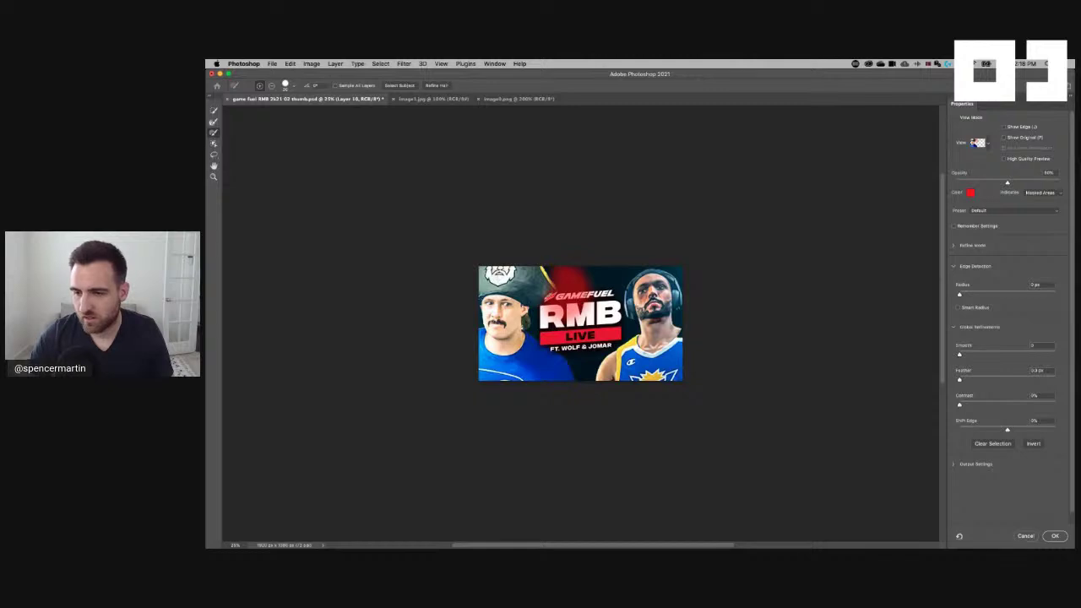
click(1024, 536)
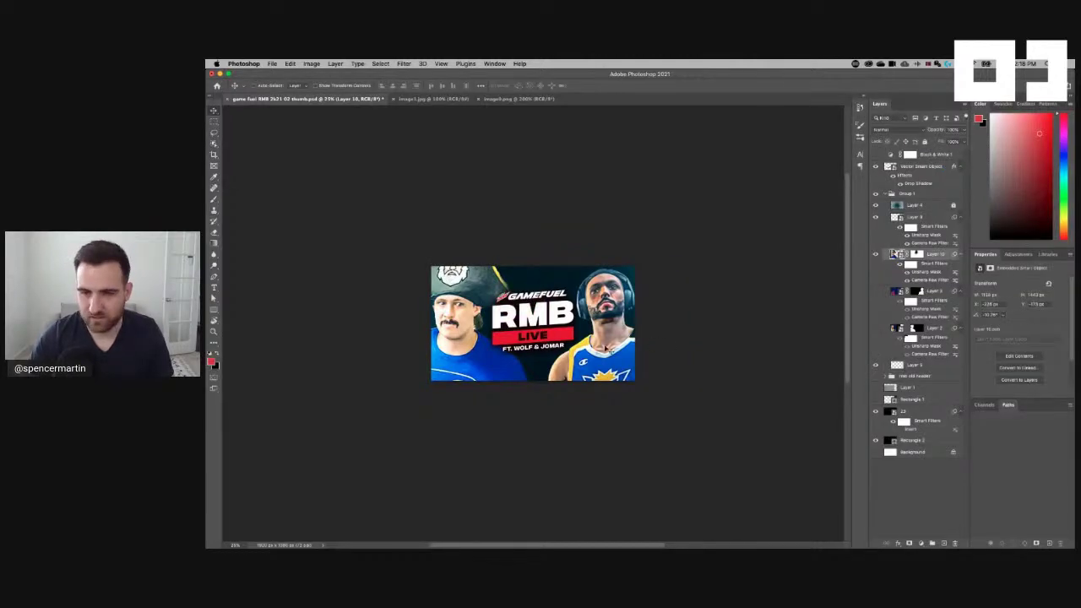
key(super+equal)
key(super+equal)
key(super+equal)
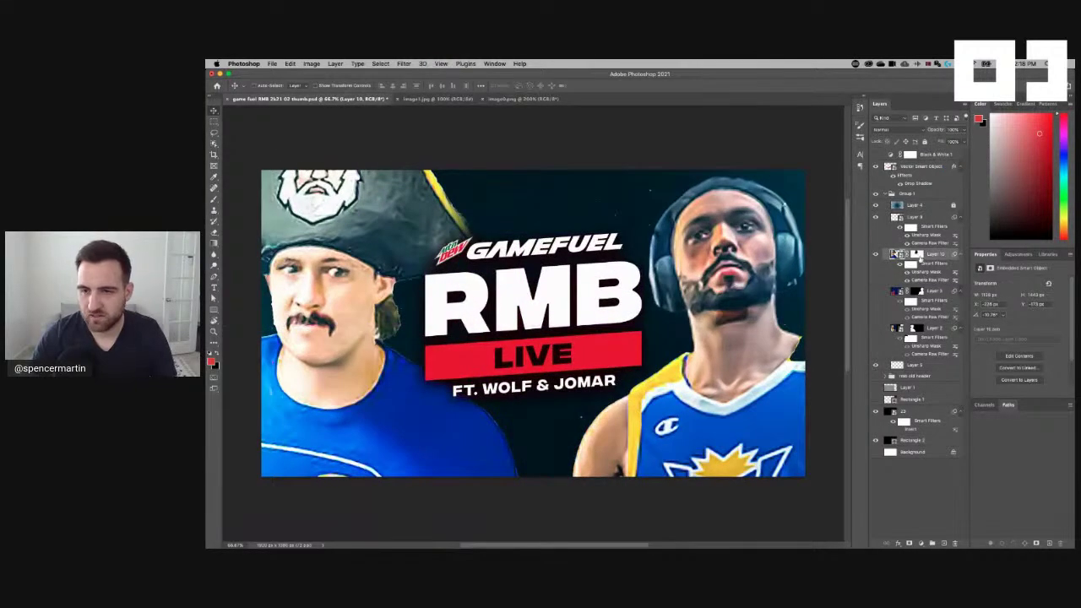
Paint white on Layer 10's mask to reveal the hat's yellow stripe
click(916, 254)
key(b)
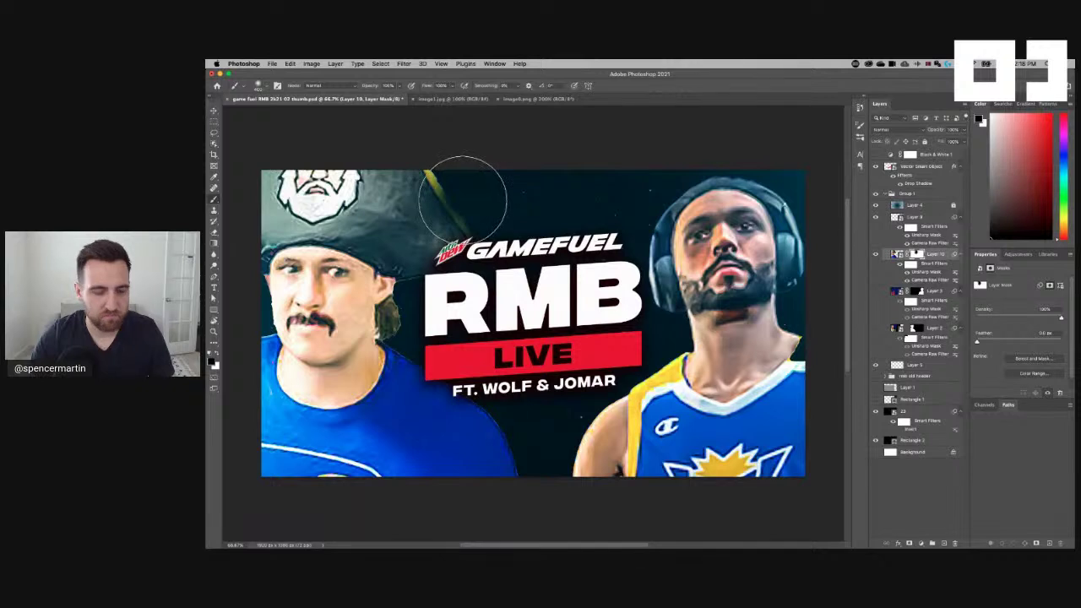
key(x)
mouse_move(462, 203)
mouse_down()
mouse_move(465, 180)
mouse_move(482, 192)
mouse_move(439, 182)
mouse_up()
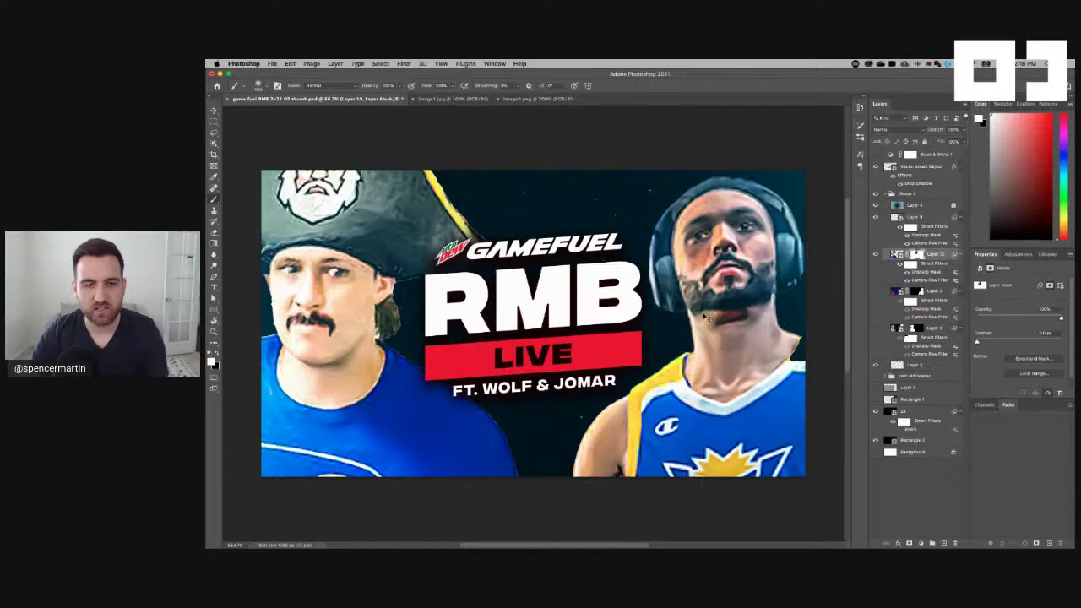
key(super+minus)
key(super+minus)
key(super+minus)
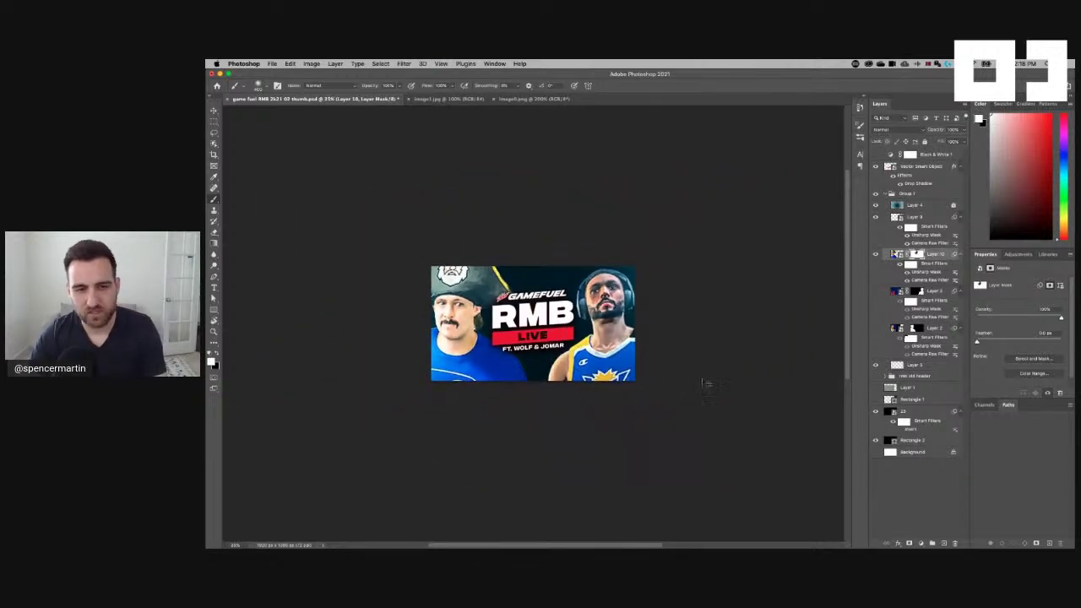
key(super+minus)
key(v)
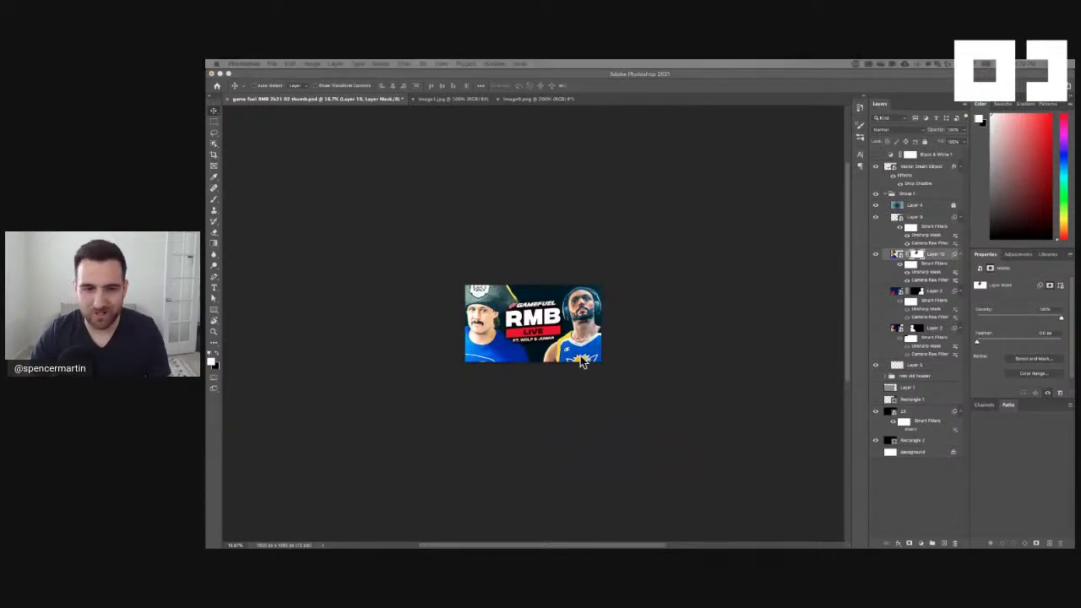
key(super+equal)
key(super+equal)
key(super+equal)
key(super+equal)
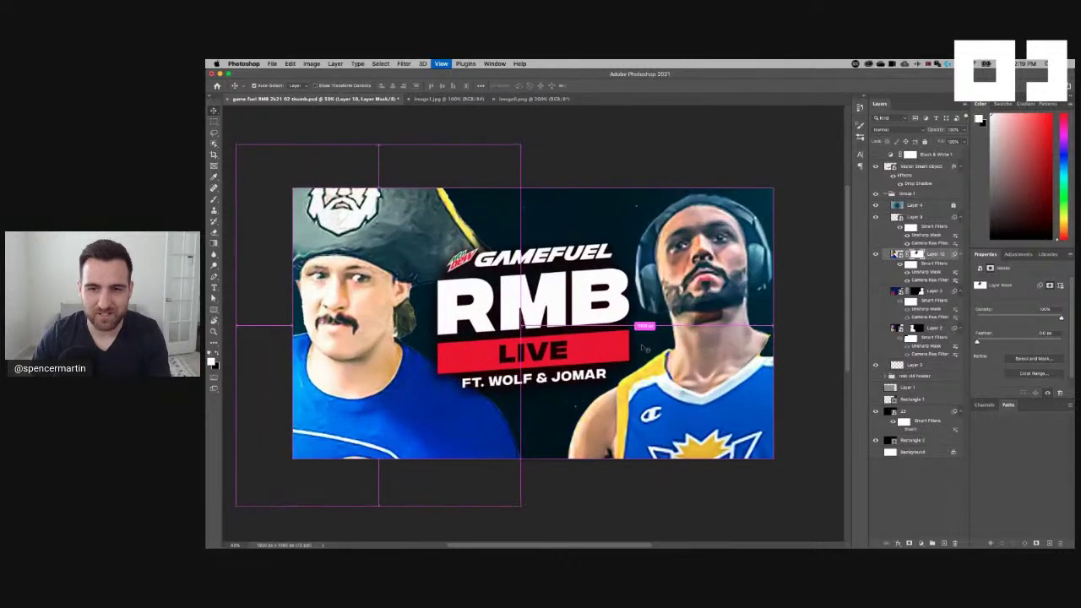